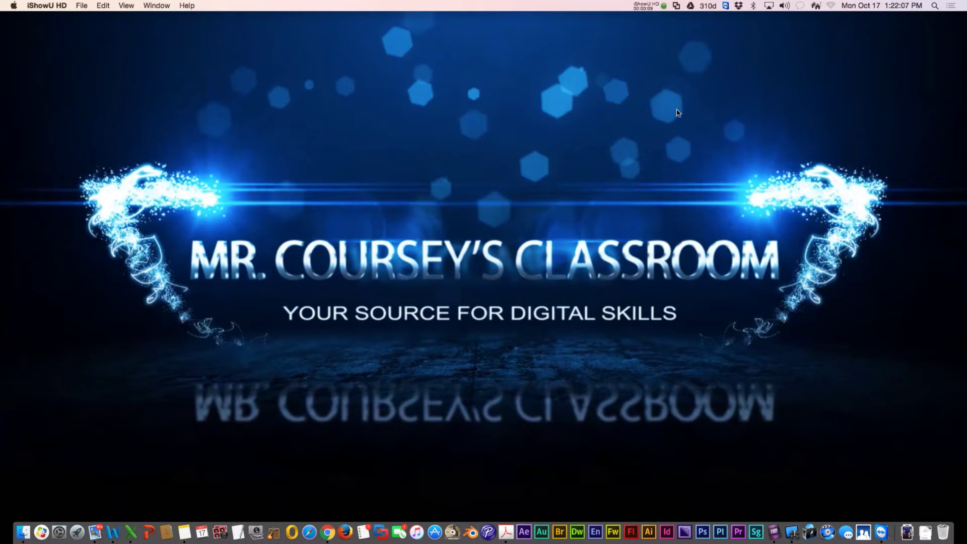
Launch GarageBand and start a new Empty Project.
click(271, 519)
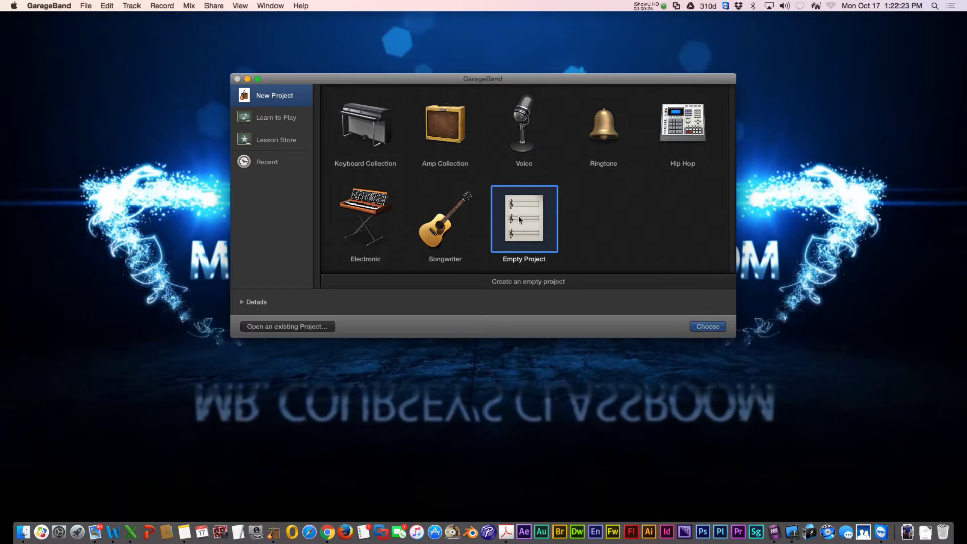
double_click(519, 220)
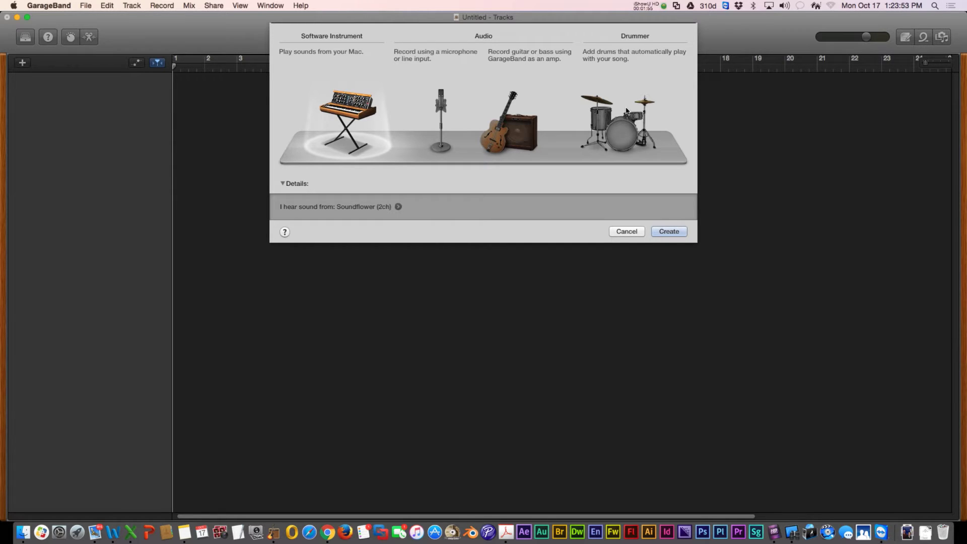
Create a Classic Suitcase Mk IV software instrument track and reposition the Musical Typing window.
click(669, 231)
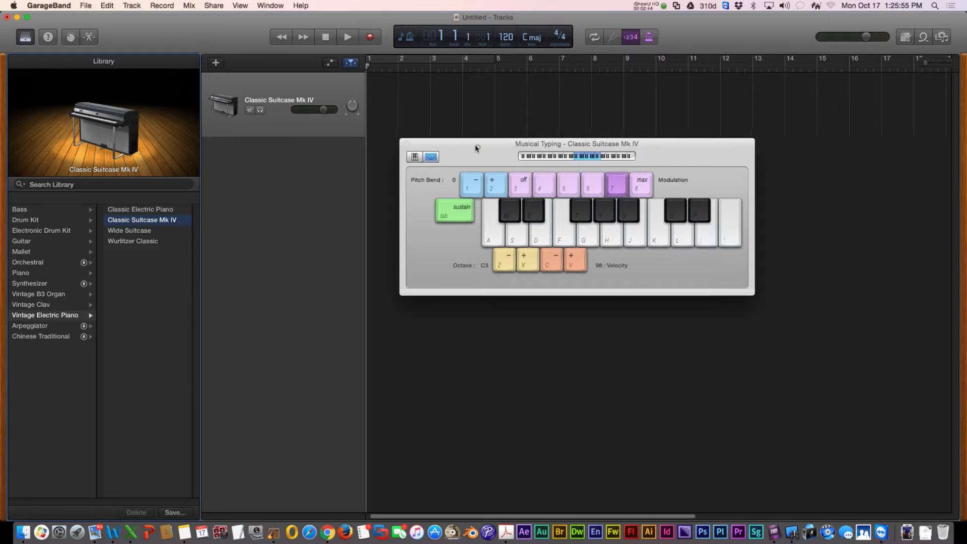
drag(494, 159, 477, 147)
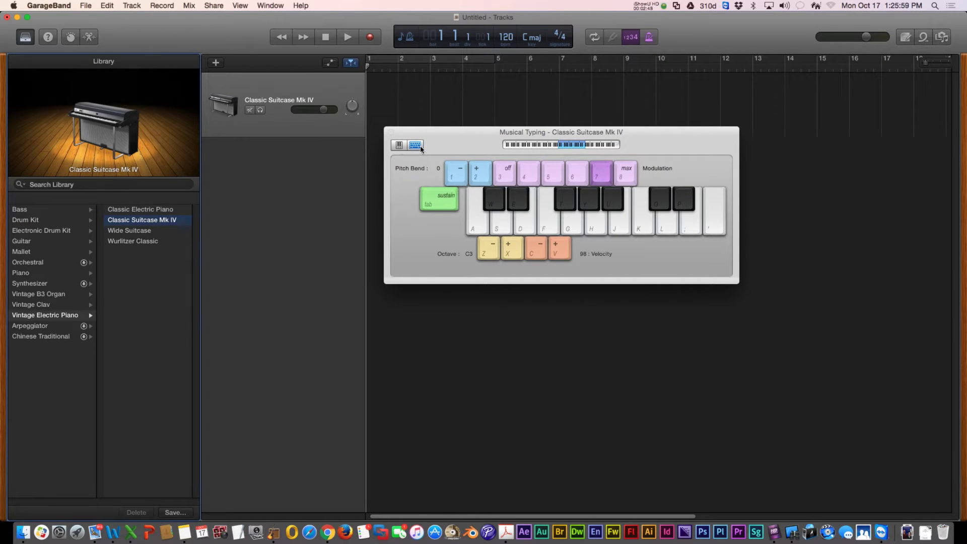
click(415, 147)
Play a short phrase with the A, S, D and G keys on Musical Typing.
key(a)
key(s)
key(d)
key(g)
key(d)
key(d)
key(d)
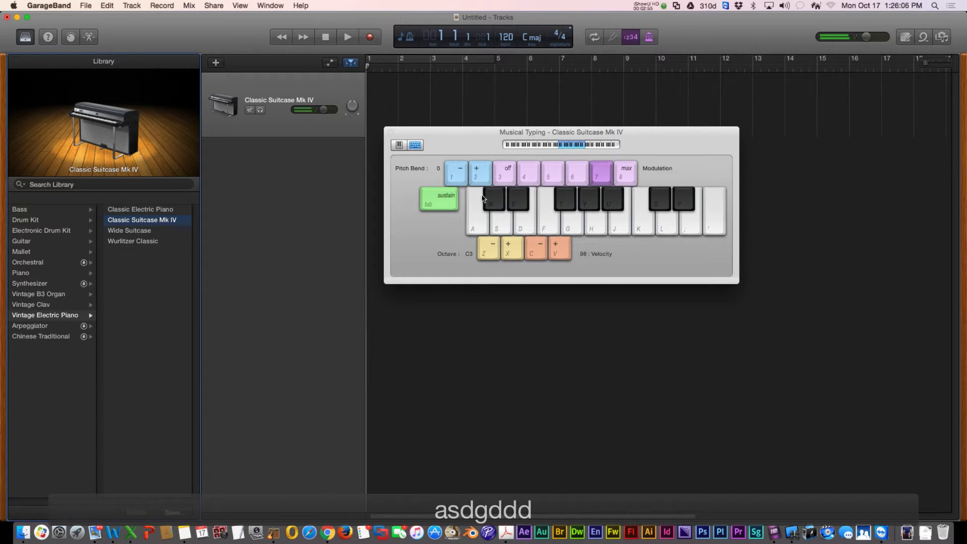
key(d)
key(s)
key(a)
key(a)
key(a)
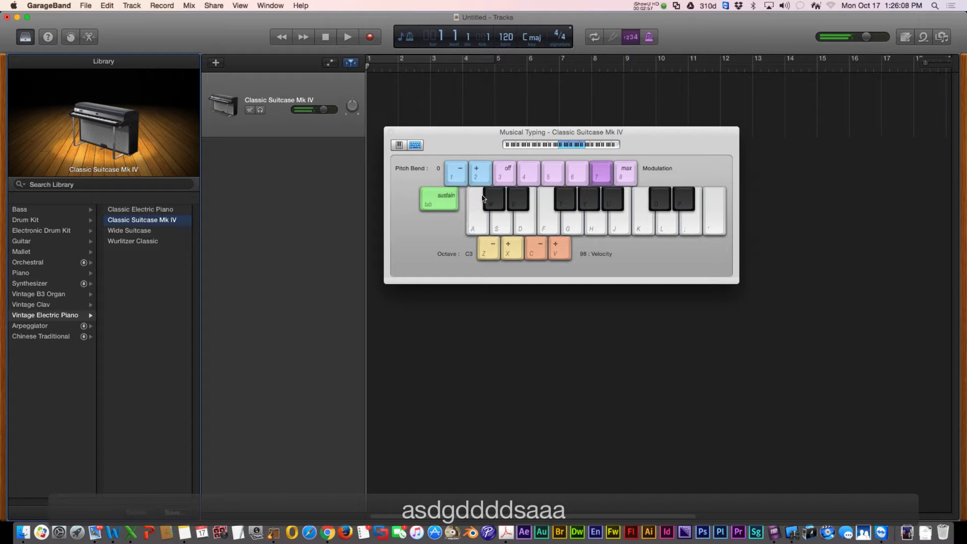
Switch to the on-screen piano keyboard and play high and low notes, shifting octaves up and back.
click(399, 145)
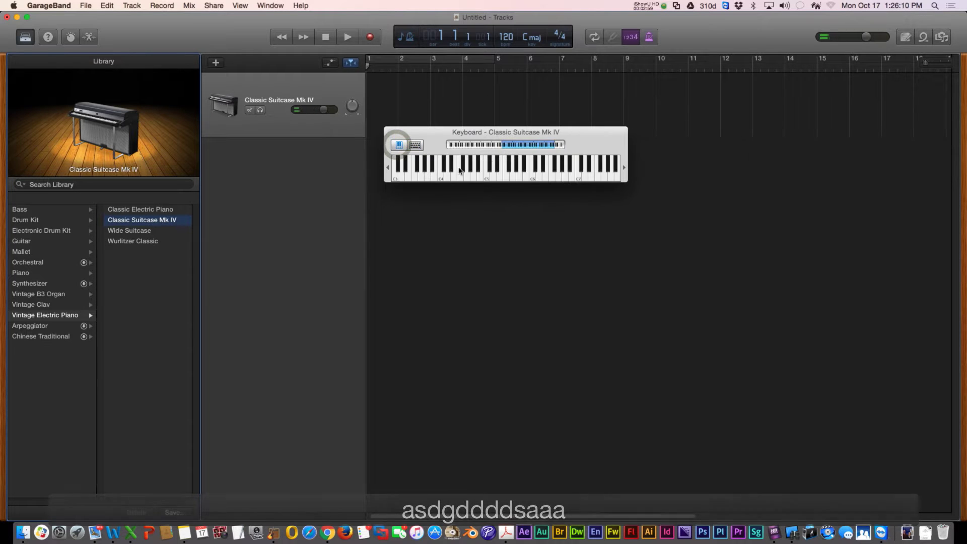
drag(468, 179, 525, 181)
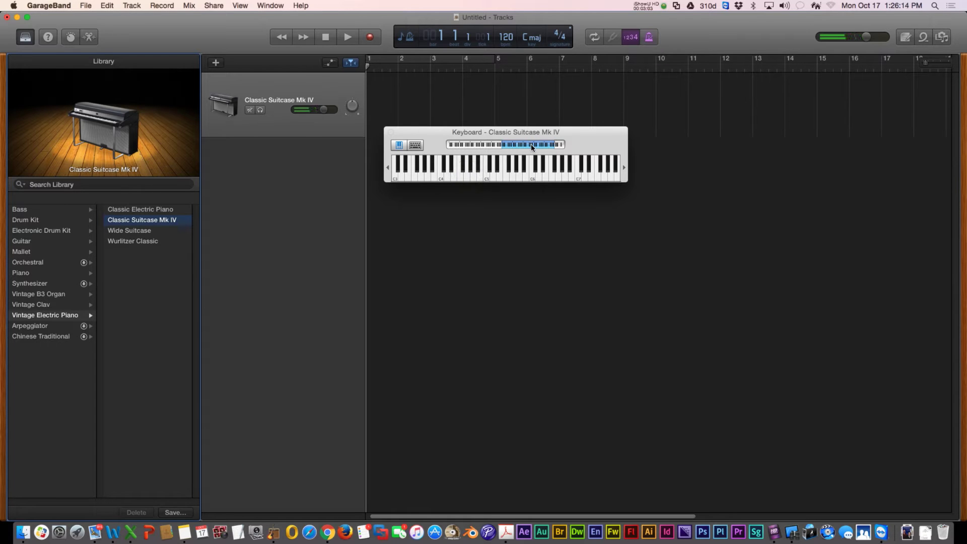
drag(527, 145, 534, 144)
click(569, 171)
click(463, 171)
click(468, 145)
click(417, 171)
click(547, 170)
click(566, 172)
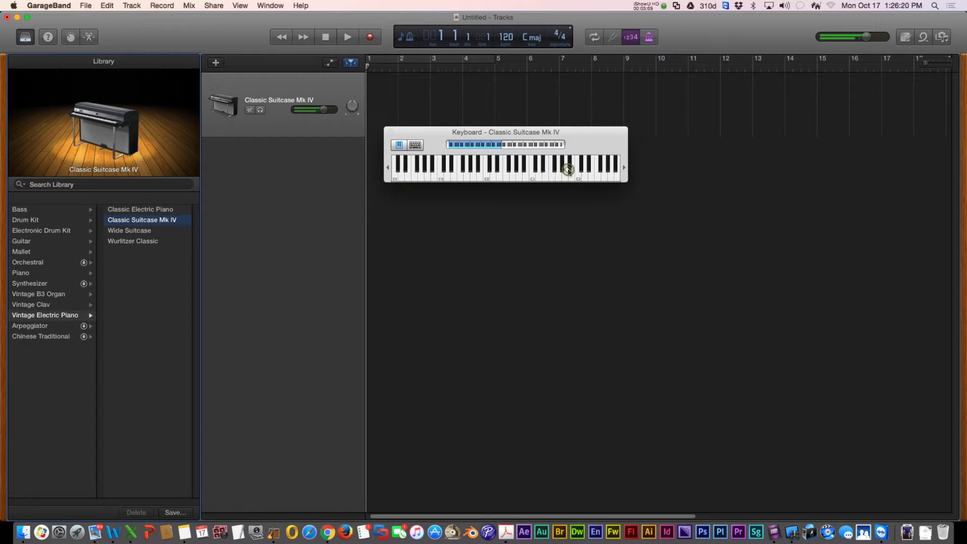
Hide the keyboard via the Window menu, show it again, then hide it.
click(268, 6)
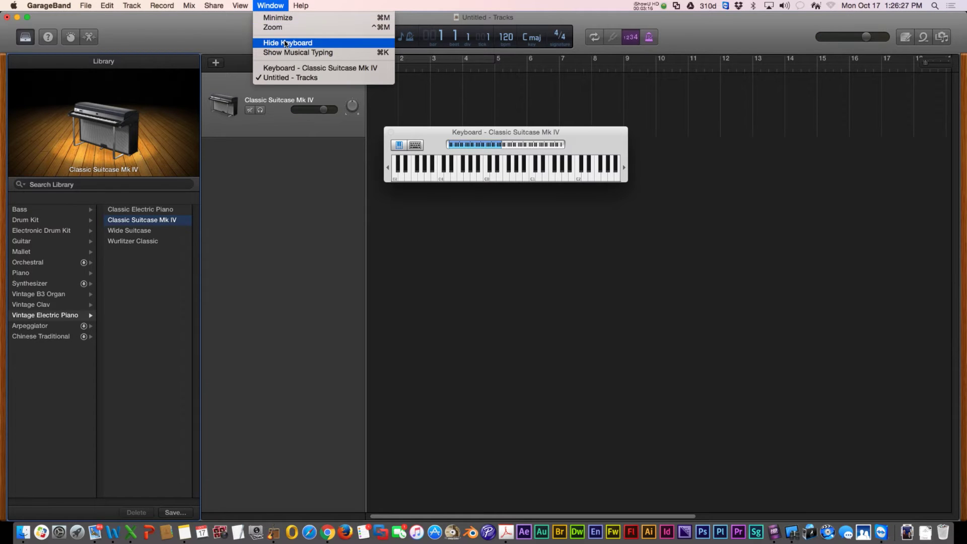
click(285, 43)
click(279, 6)
click(286, 42)
click(271, 5)
click(285, 43)
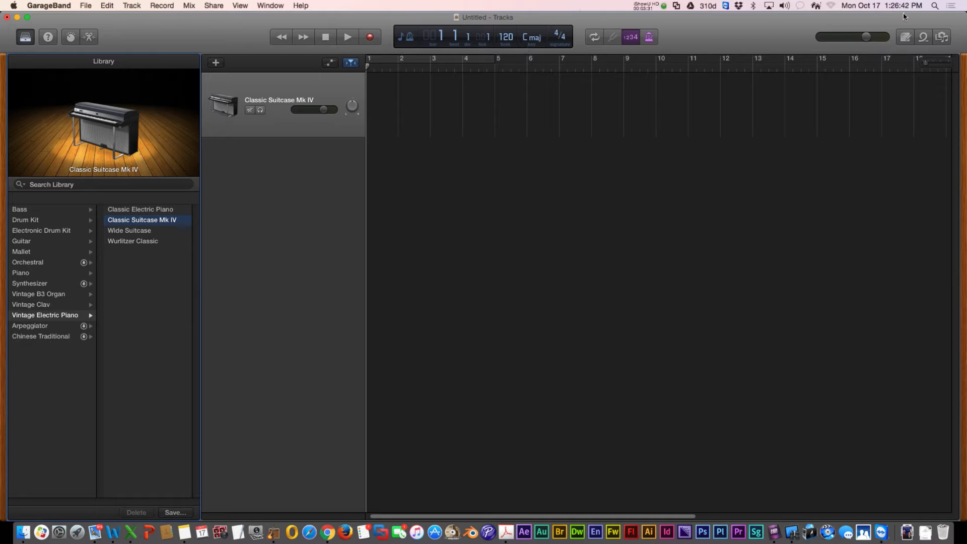
Open the Apple Loops browser, glance at the media browser, and return to Loops.
click(925, 40)
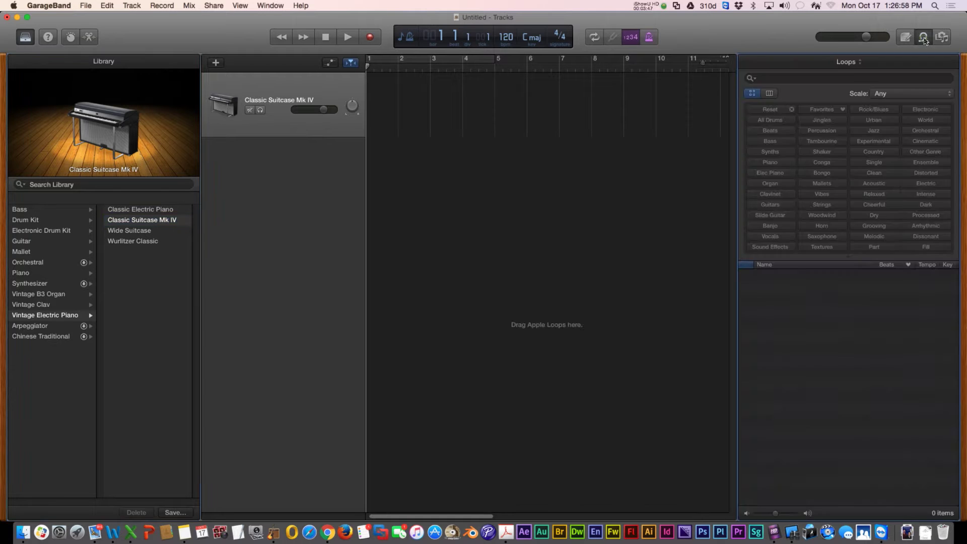
click(943, 37)
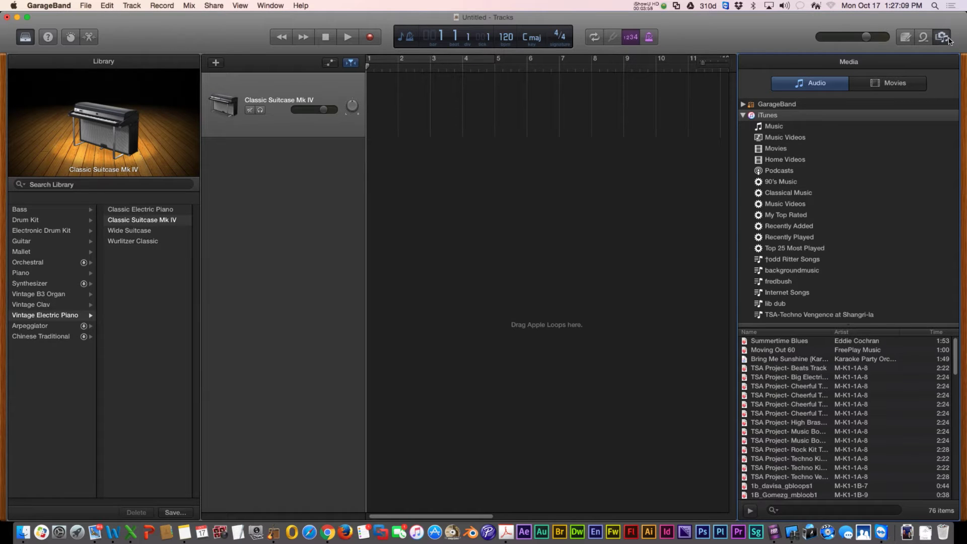
click(923, 37)
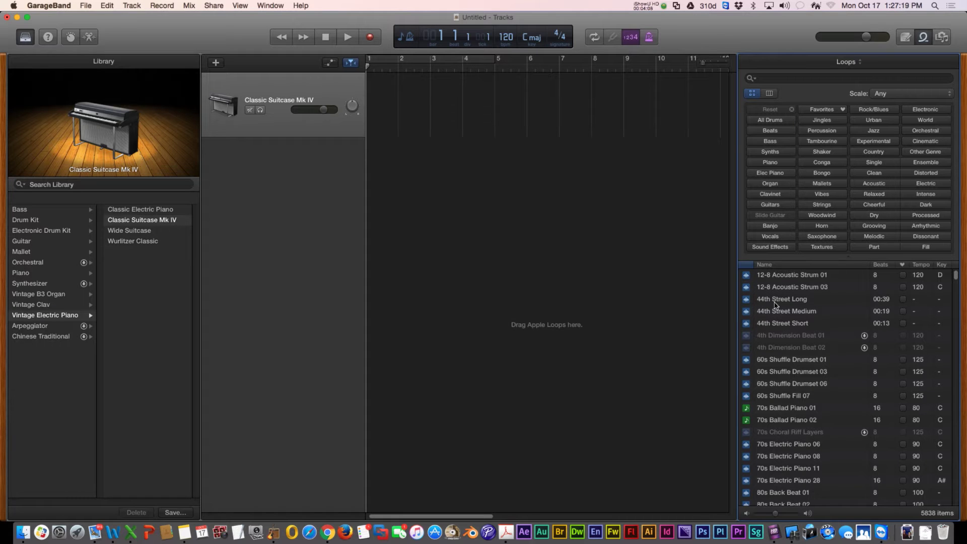
Preview 12-8 Acoustic Strum 03 and 60s Shuffle Drumset 06, then filter by Urban and preview All Your Base Gated Synth.
click(747, 288)
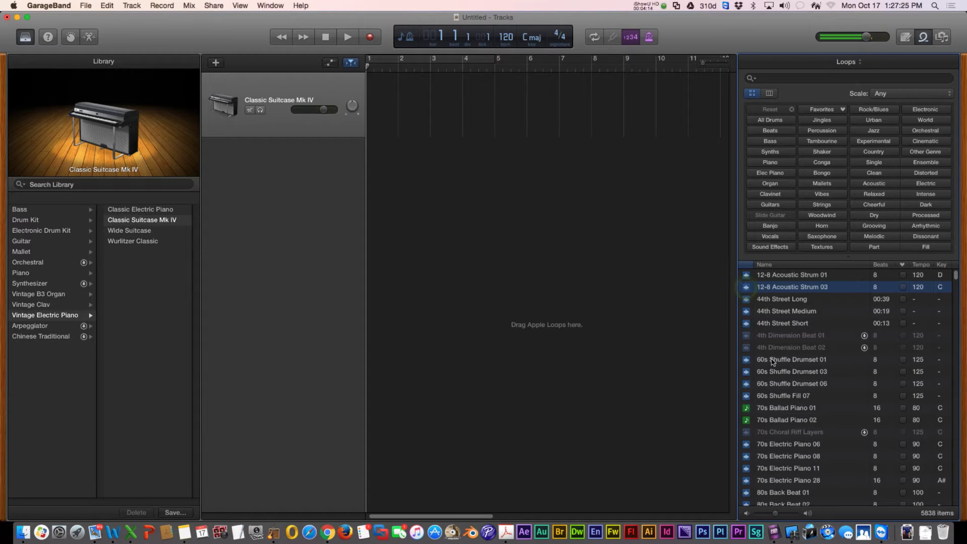
click(748, 385)
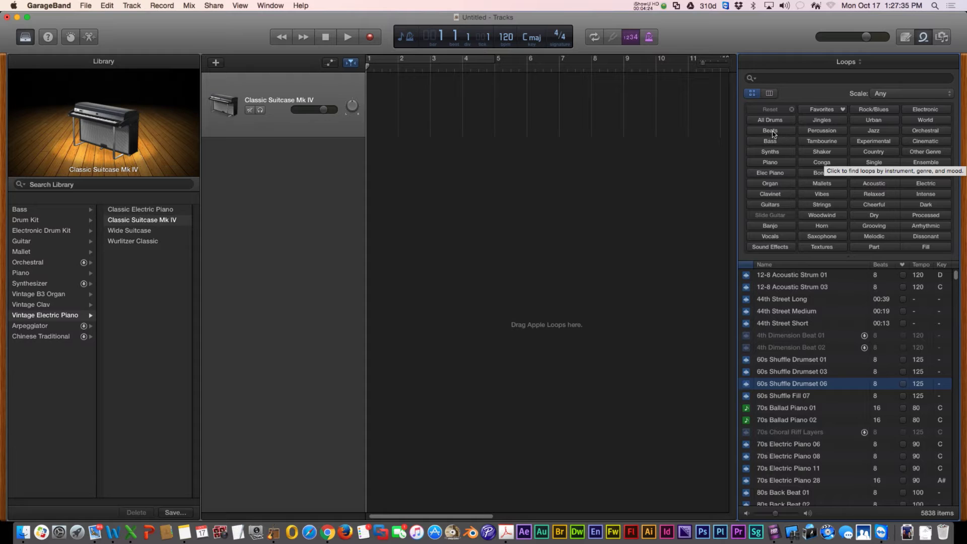
click(878, 120)
click(747, 324)
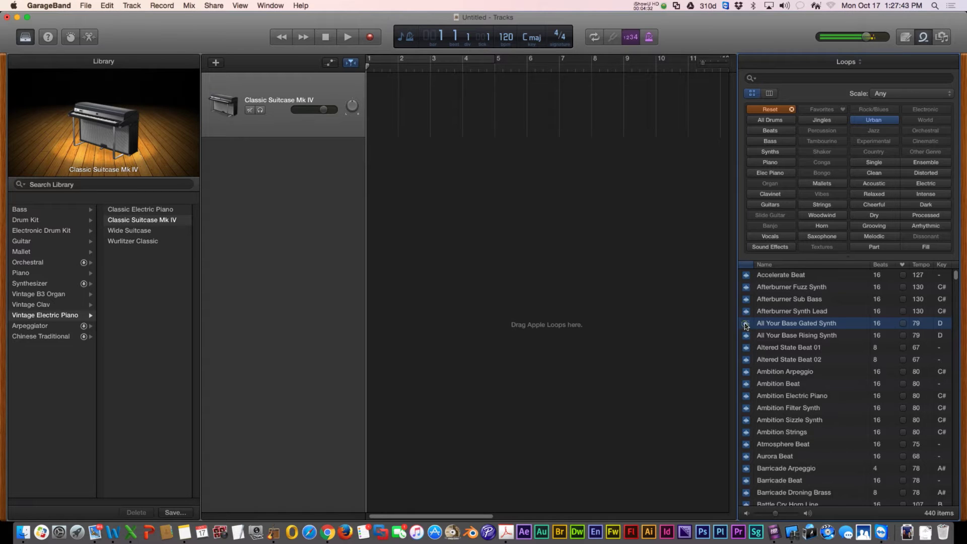
Try the column view with Favorites and Genre, then return to the keyword grid of all loops.
click(803, 79)
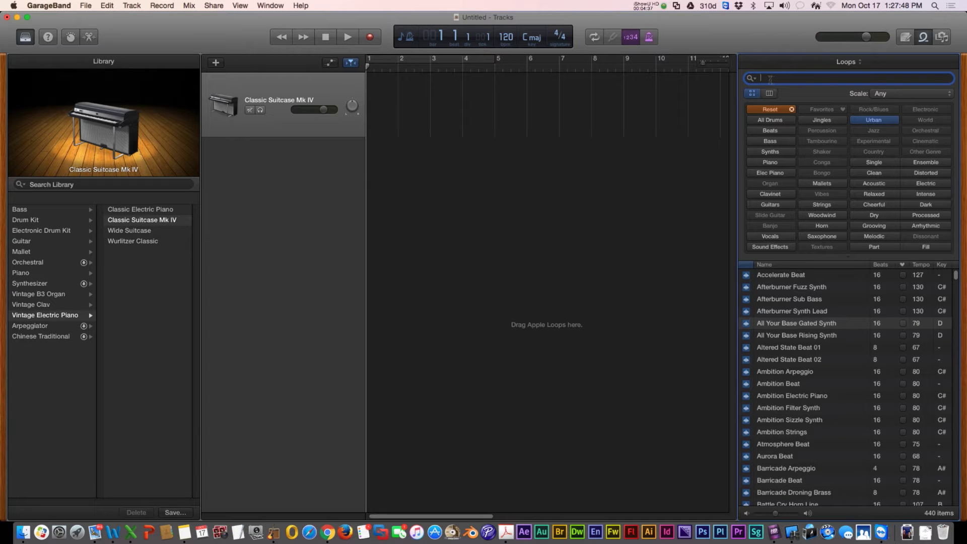
click(771, 93)
click(752, 94)
click(769, 94)
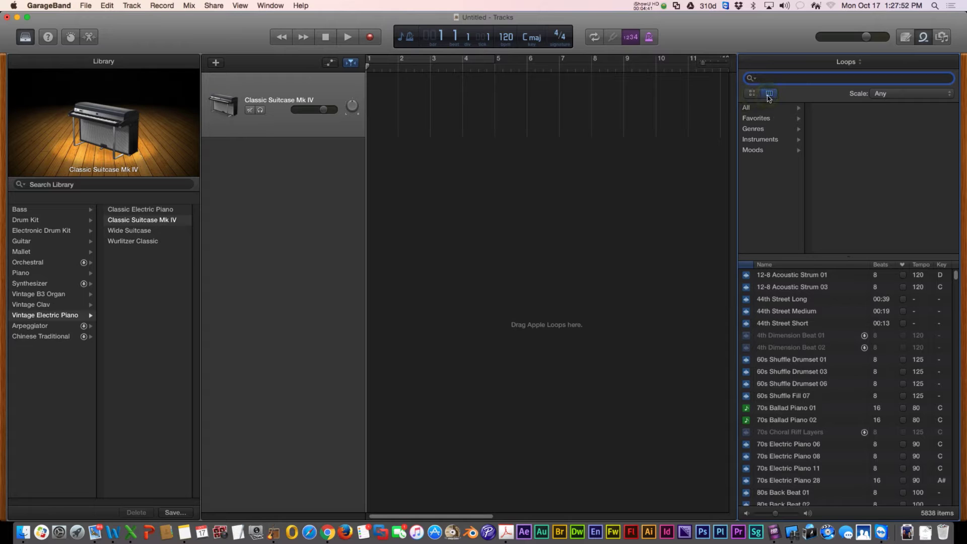
click(761, 119)
click(770, 129)
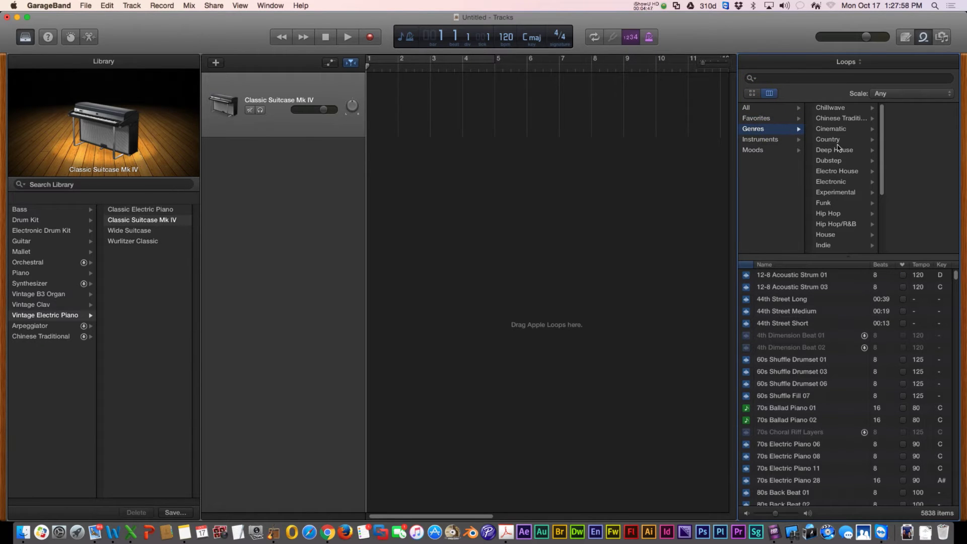
click(761, 113)
click(752, 94)
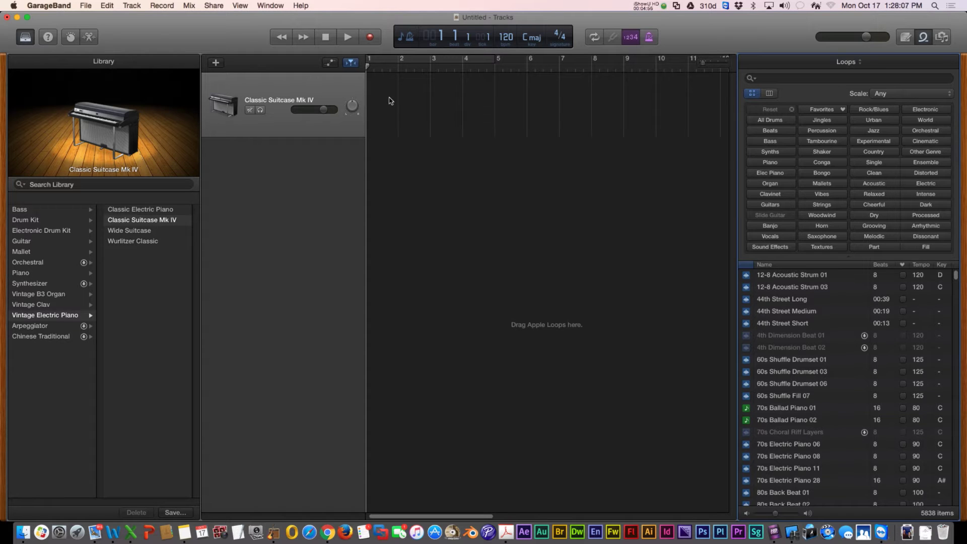
click(132, 6)
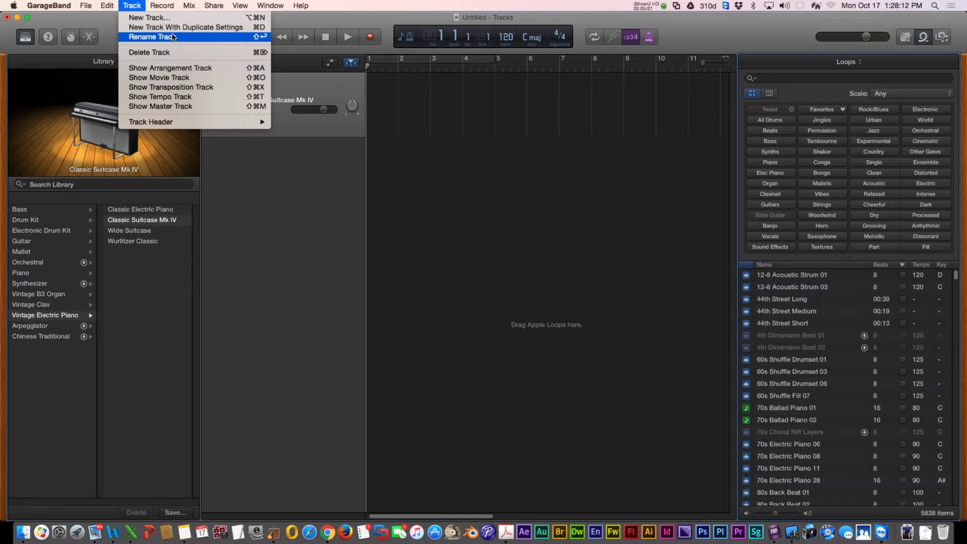
Place the 70s Ballad Piano 02 loop at bar 1 of the piano track and play it back twice.
click(327, 150)
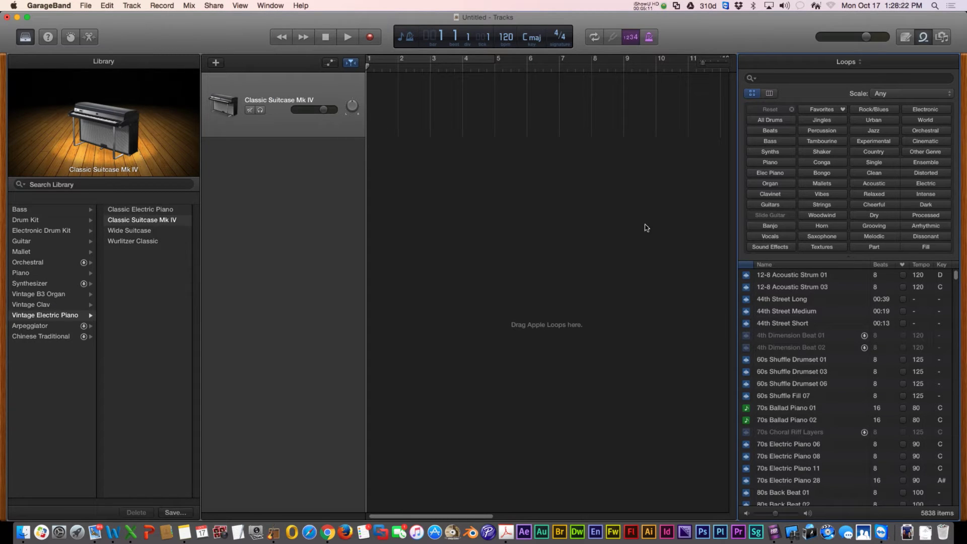
click(772, 421)
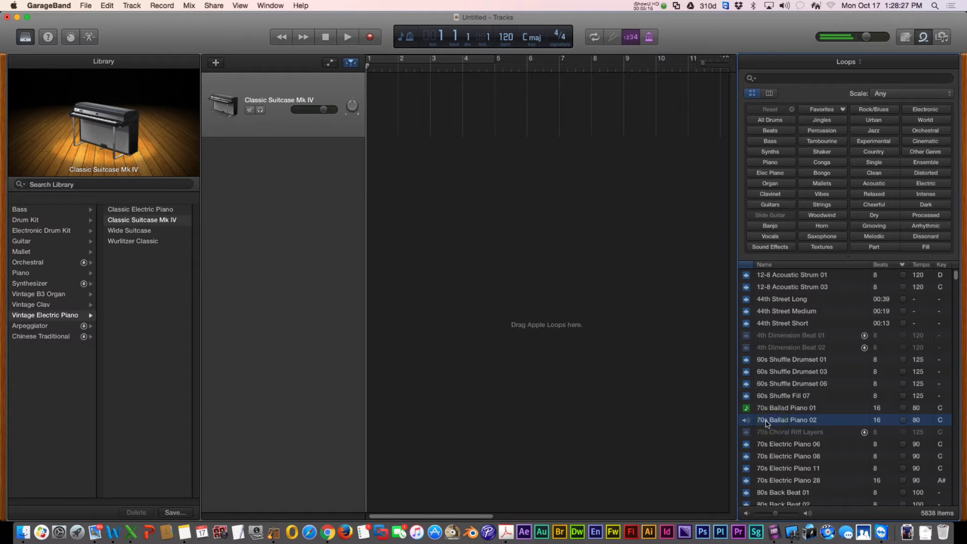
drag(766, 423, 363, 112)
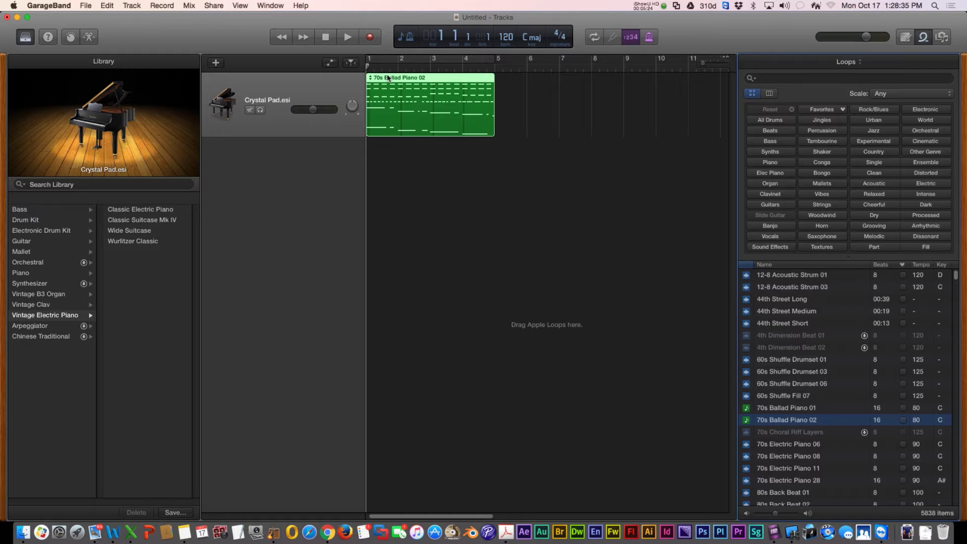
key(space)
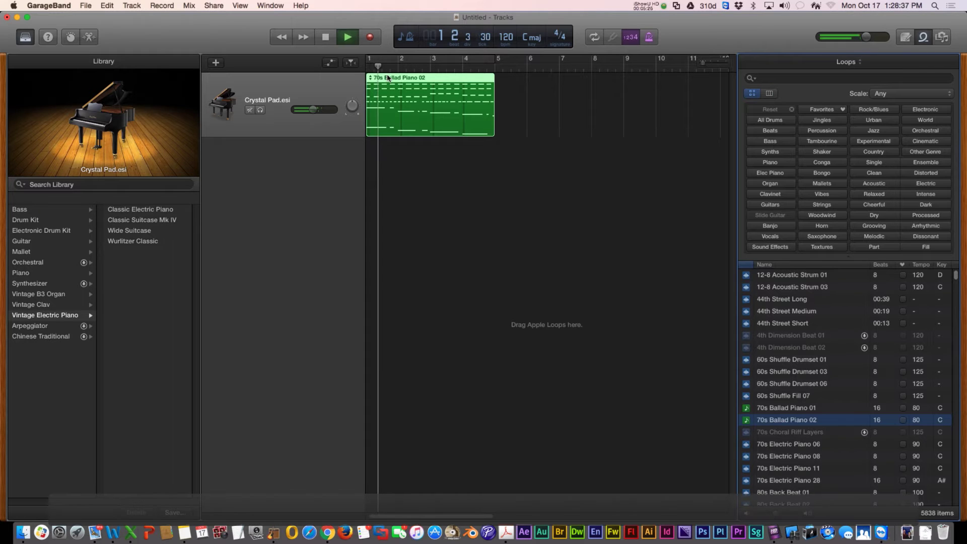
key(space)
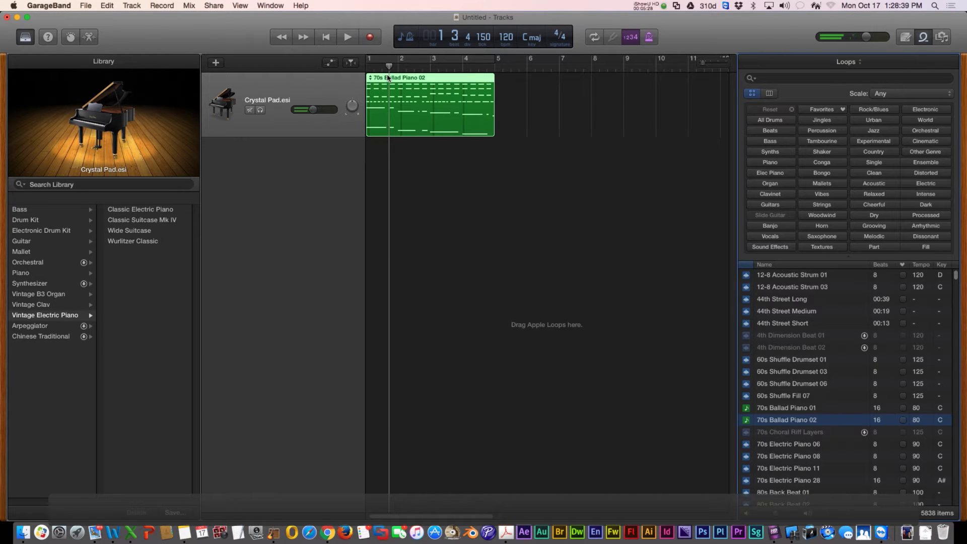
key(space)
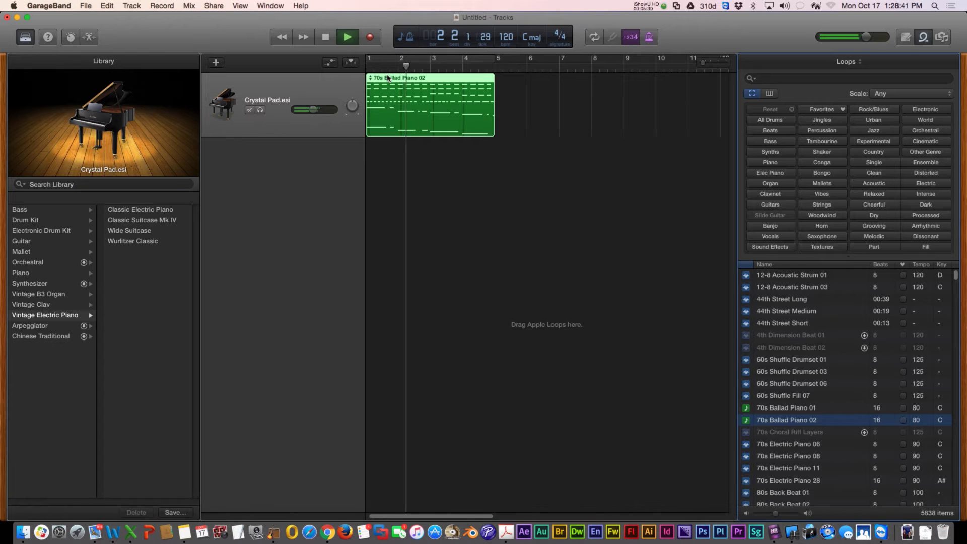
key(space)
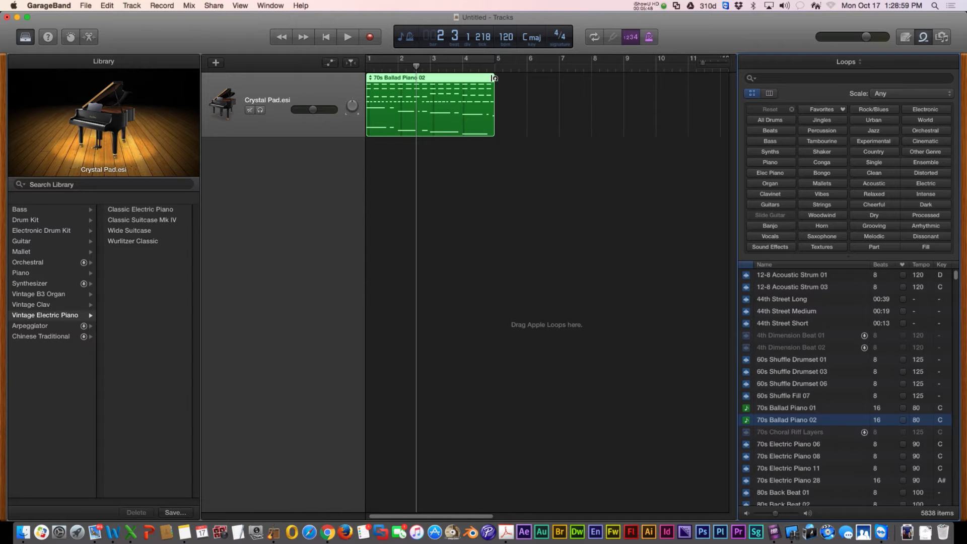
Loop the piano region out to about bar 12, play it, and set the playhead at bar 10, beat 3.
drag(493, 78, 728, 84)
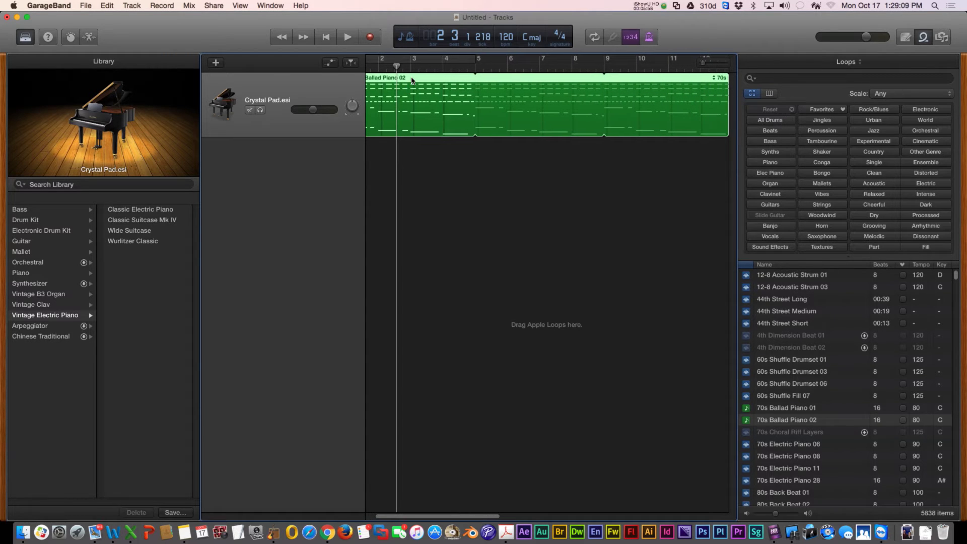
key(space)
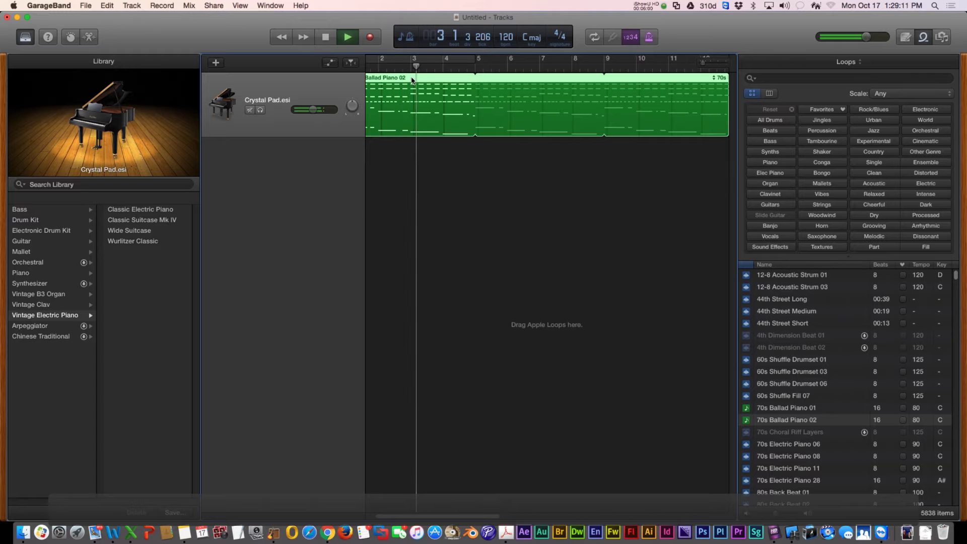
key(space)
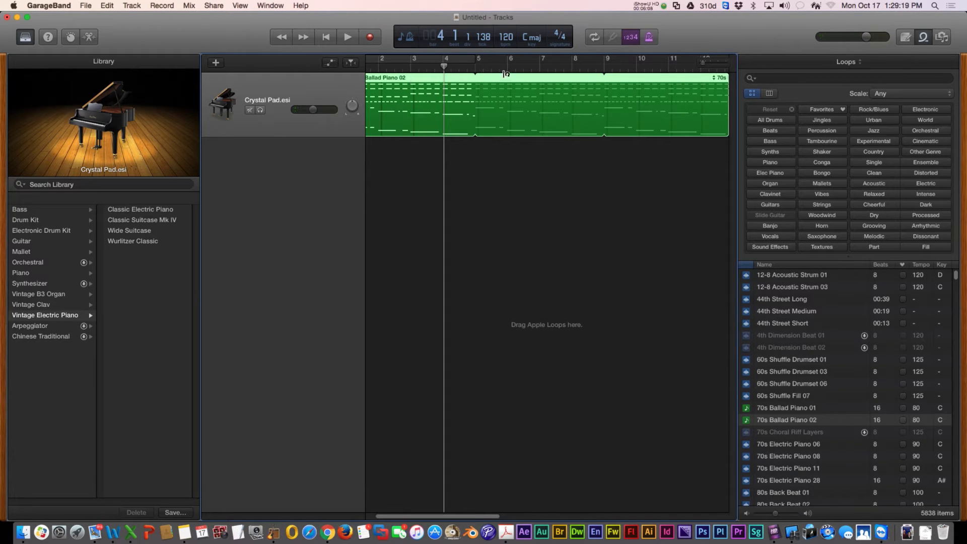
click(659, 70)
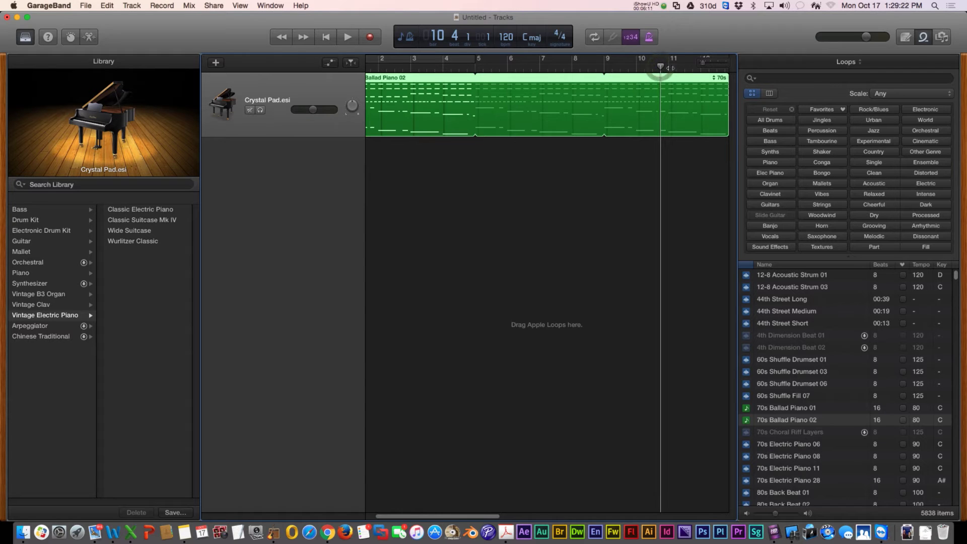
click(653, 67)
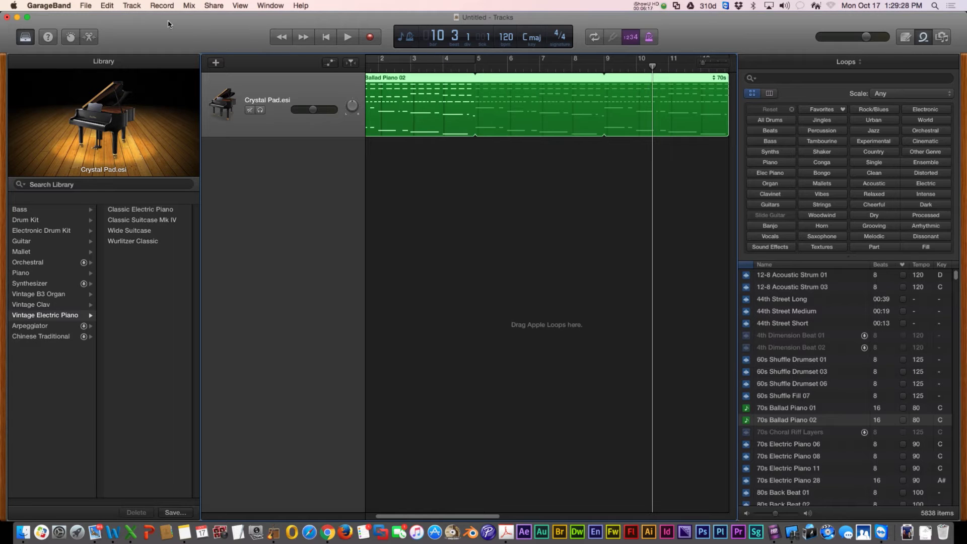
click(108, 6)
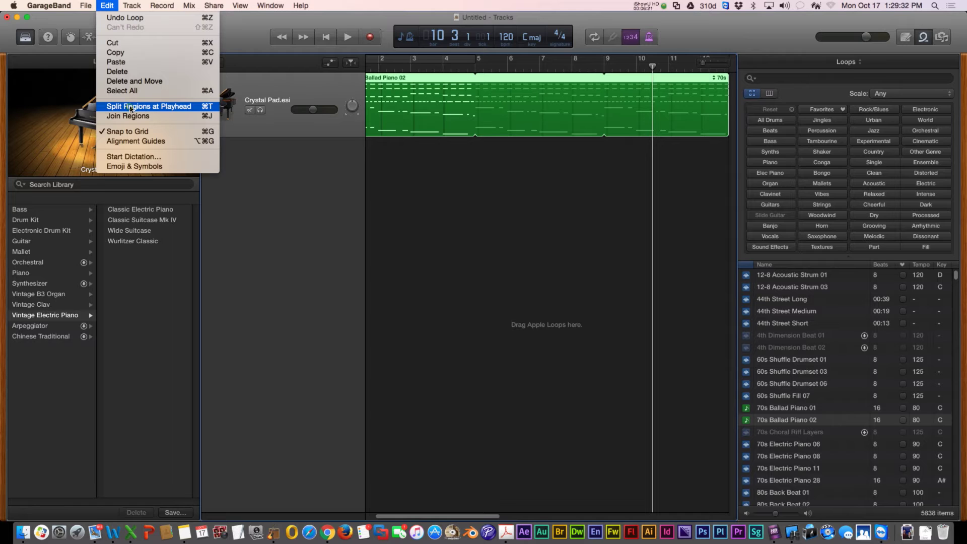
click(130, 107)
drag(681, 81, 706, 84)
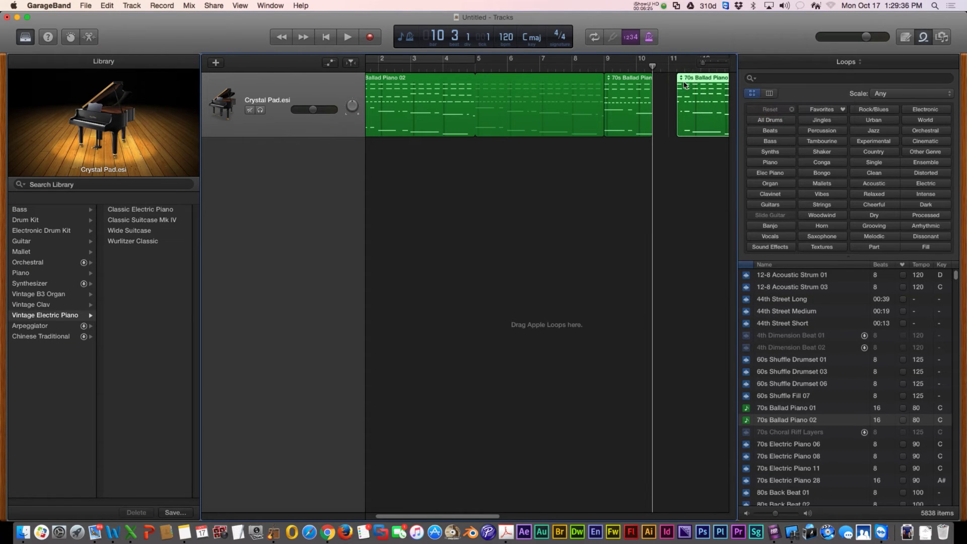
key(super+z)
key(super+z)
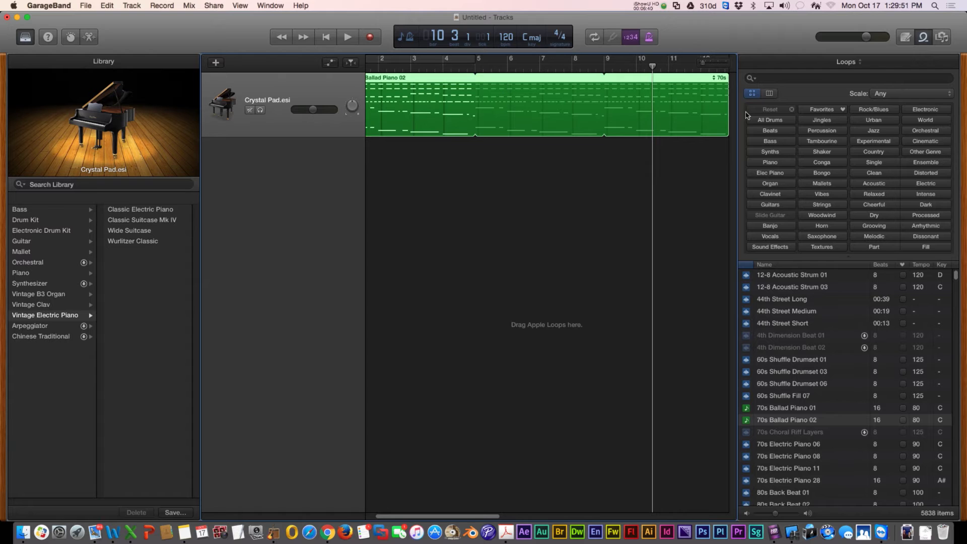
Add 80s Back Beat 02 from All Drums at bar 5, loop it to about bar 12, and play from bar 4.
click(771, 121)
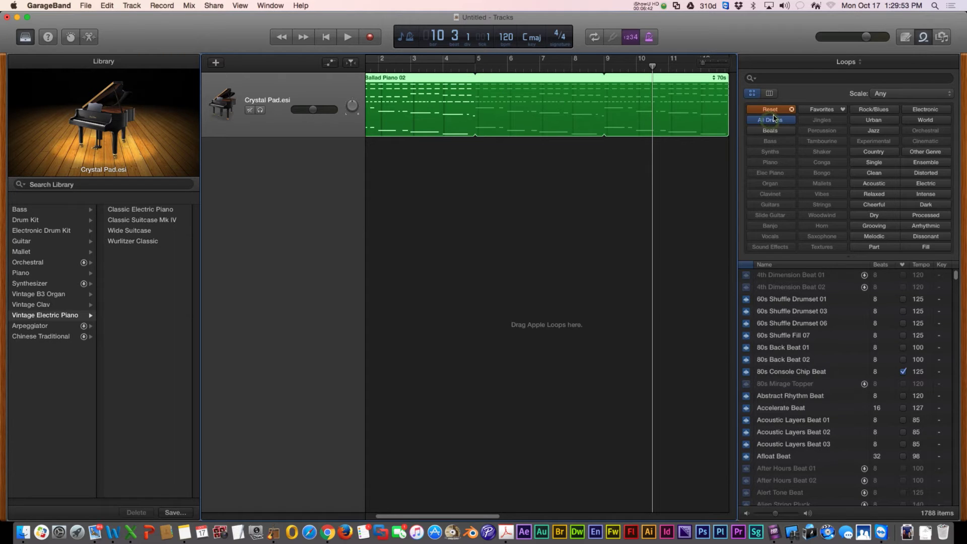
click(768, 360)
drag(768, 361, 490, 181)
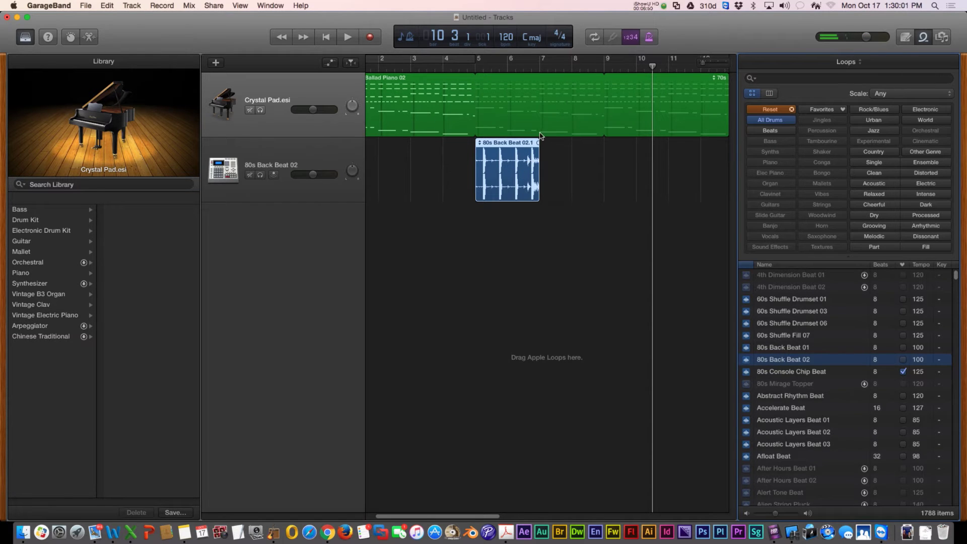
drag(538, 141, 726, 144)
click(455, 68)
key(space)
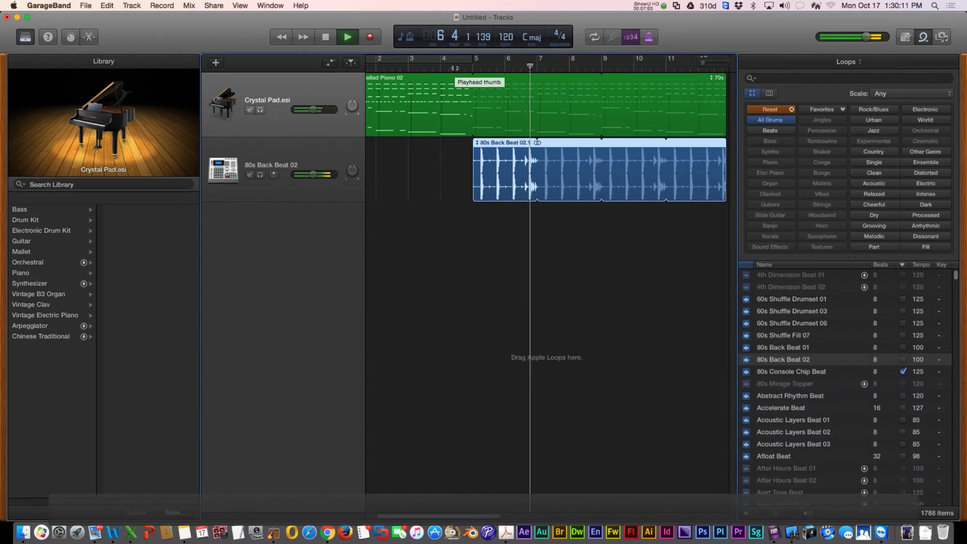
key(space)
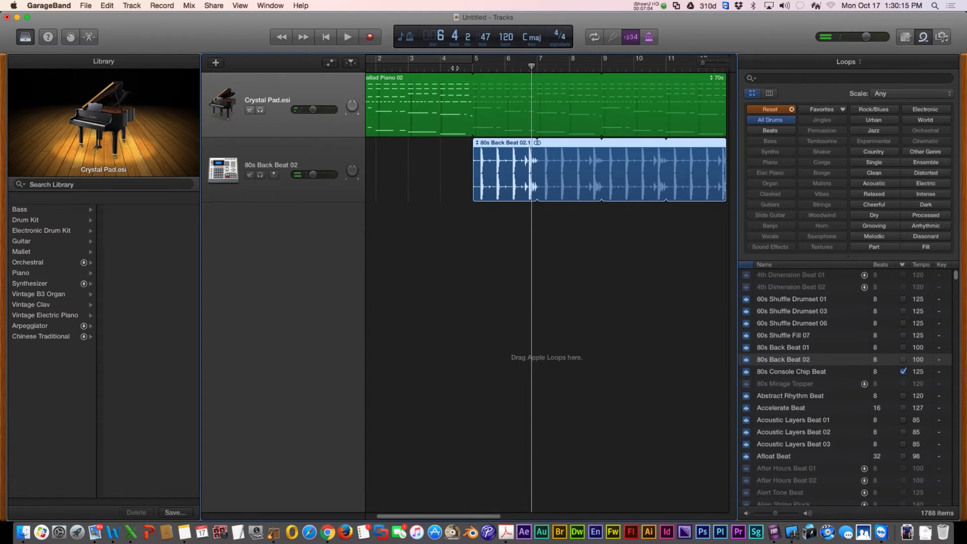
Reset the loop filters and narrow the browser to Grooving loops.
click(877, 226)
scroll(834, 274, down, 10)
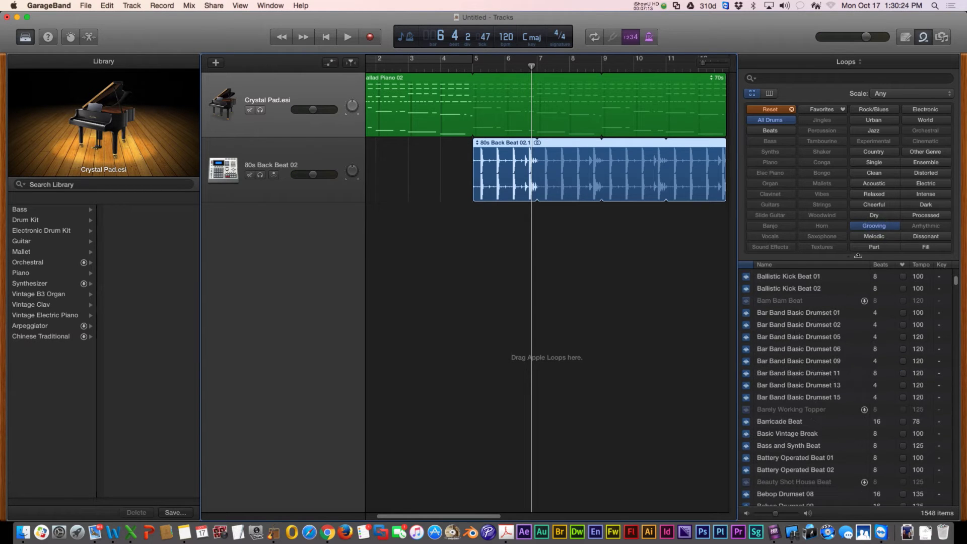
click(780, 109)
click(876, 225)
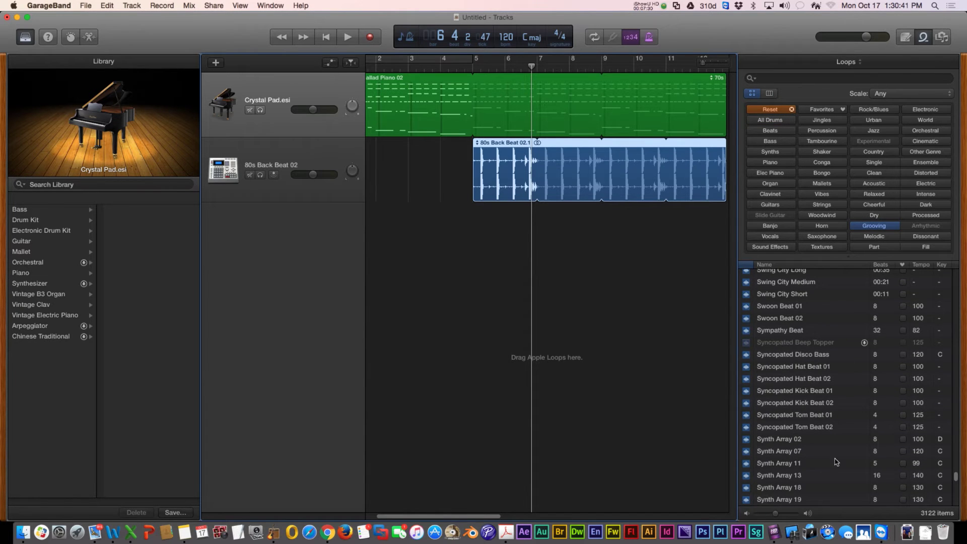
scroll(824, 471, down, 1)
Preview synth and beat loops, add Synth Array 19 at bar 7, and lower its volume to -11.4 dB.
click(797, 493)
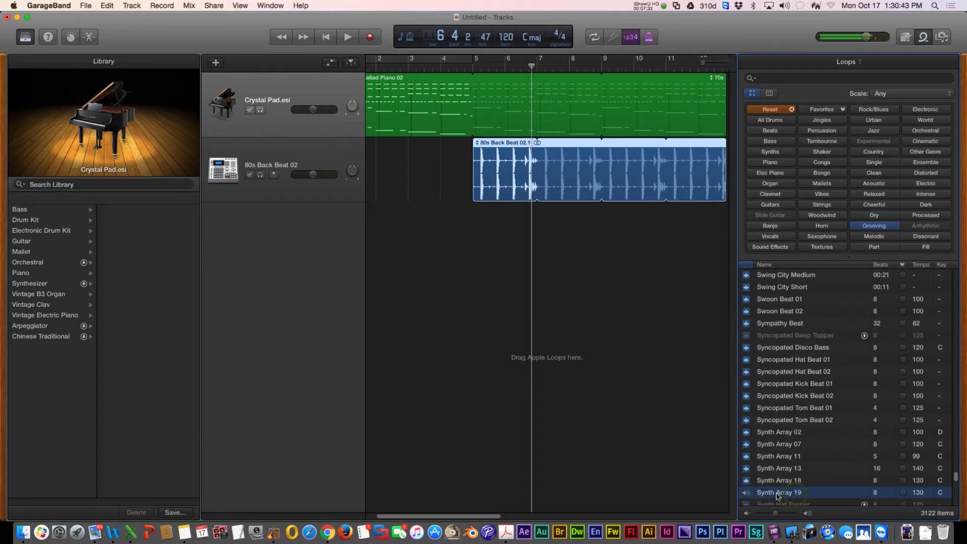
click(771, 458)
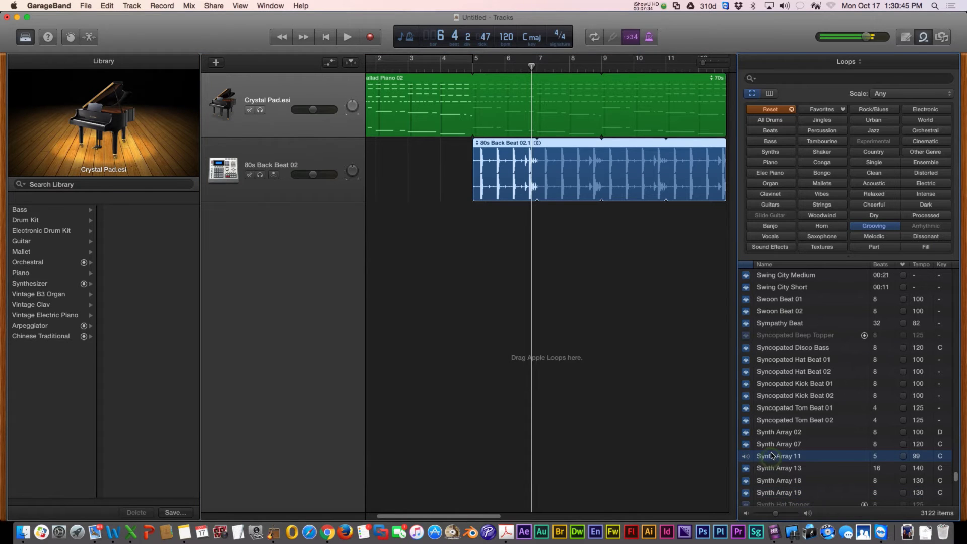
click(747, 433)
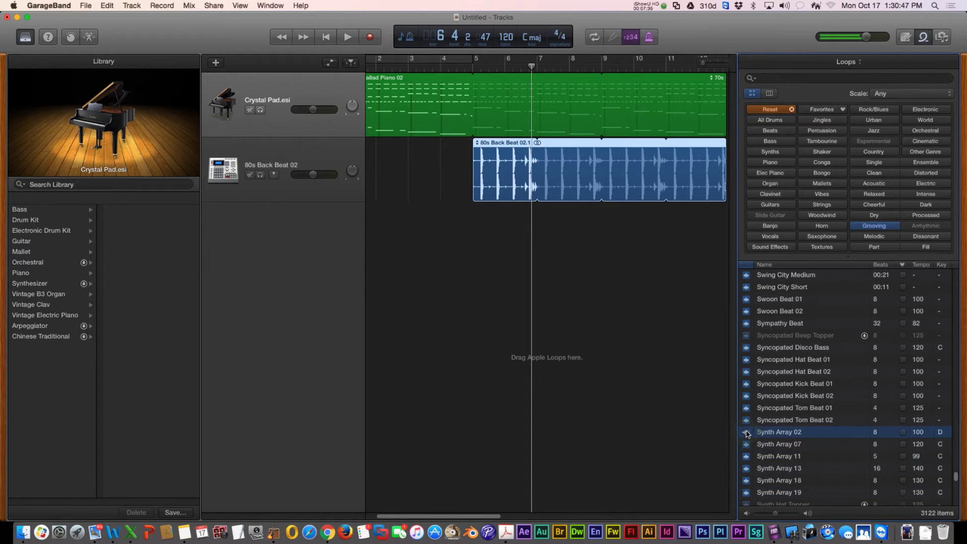
click(748, 325)
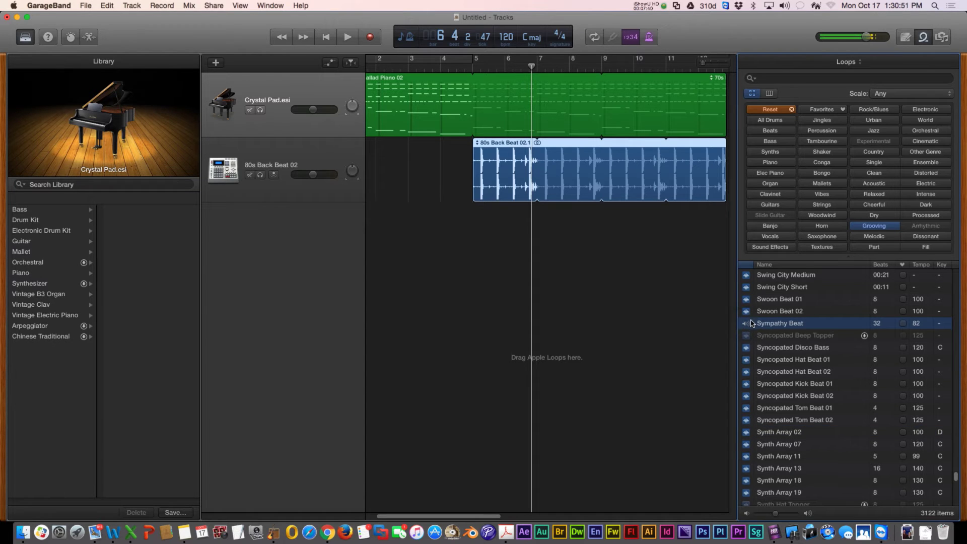
click(750, 313)
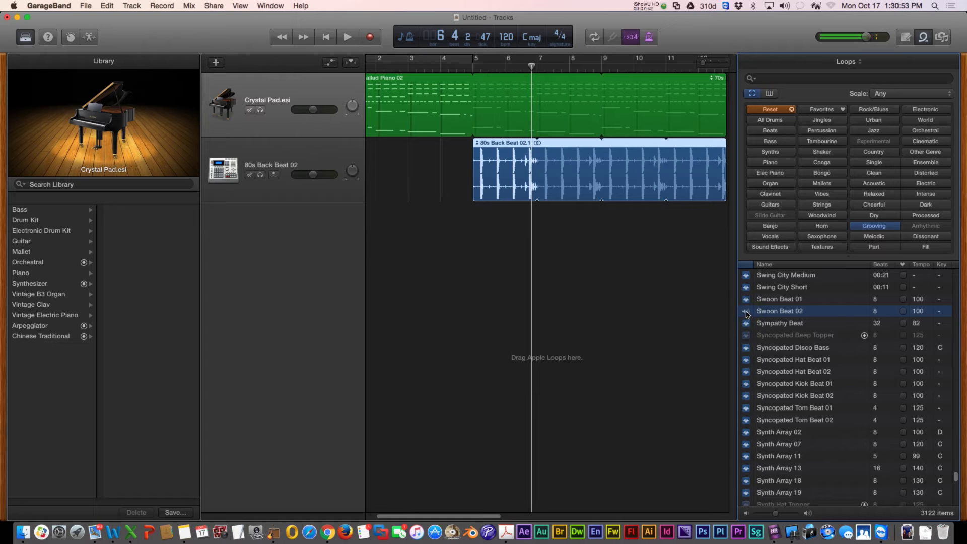
click(776, 494)
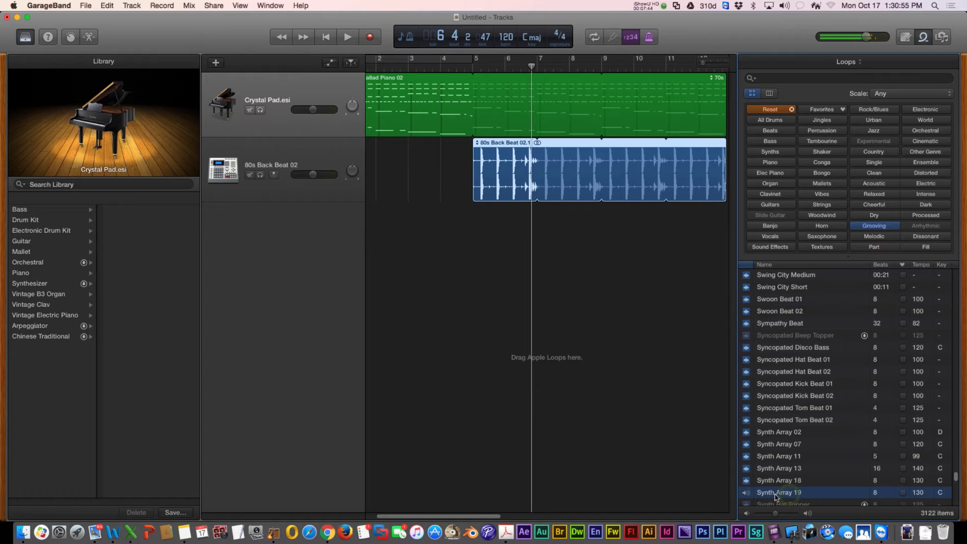
click(772, 495)
drag(763, 495, 709, 211)
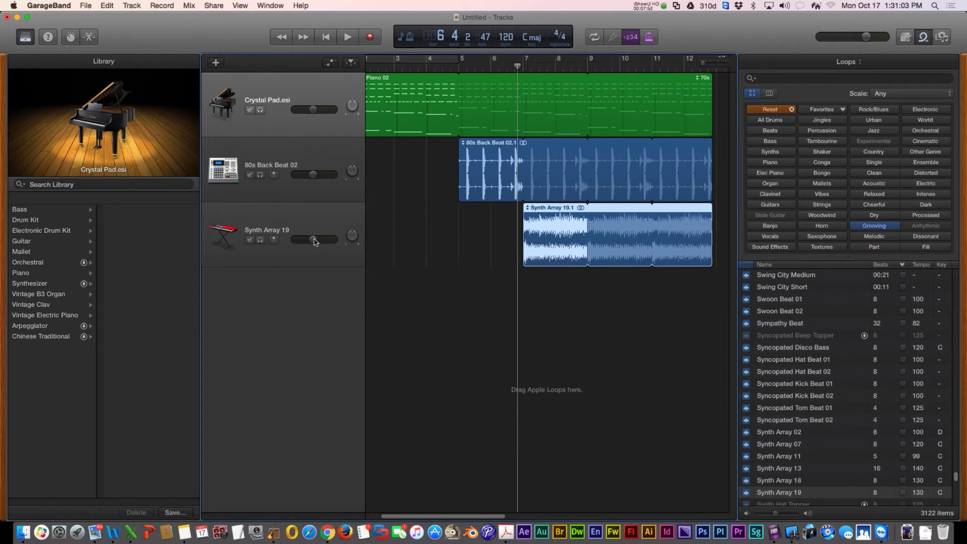
drag(312, 242, 309, 240)
Add Volume automation points on Synth Array 19 forming a dip around bars 8–9, then lower the tail.
click(332, 63)
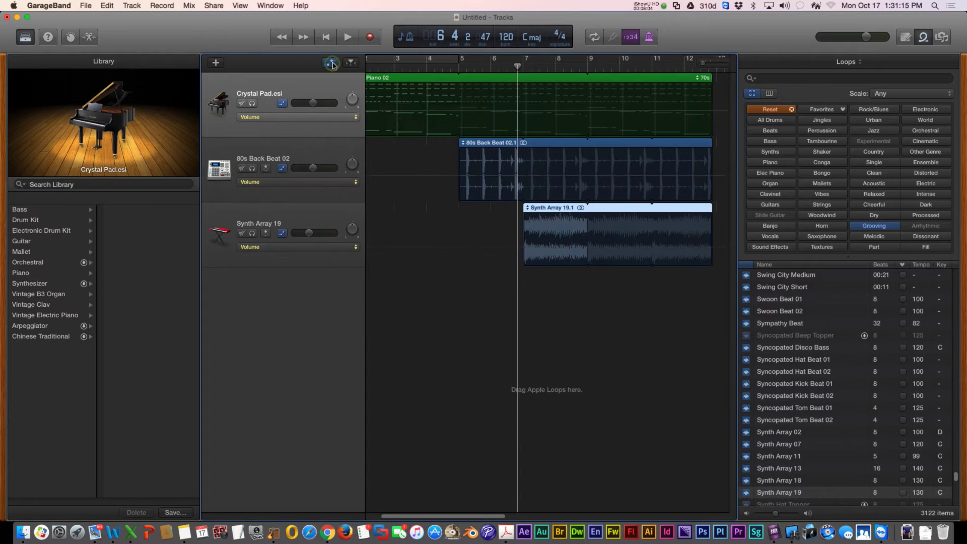
click(354, 248)
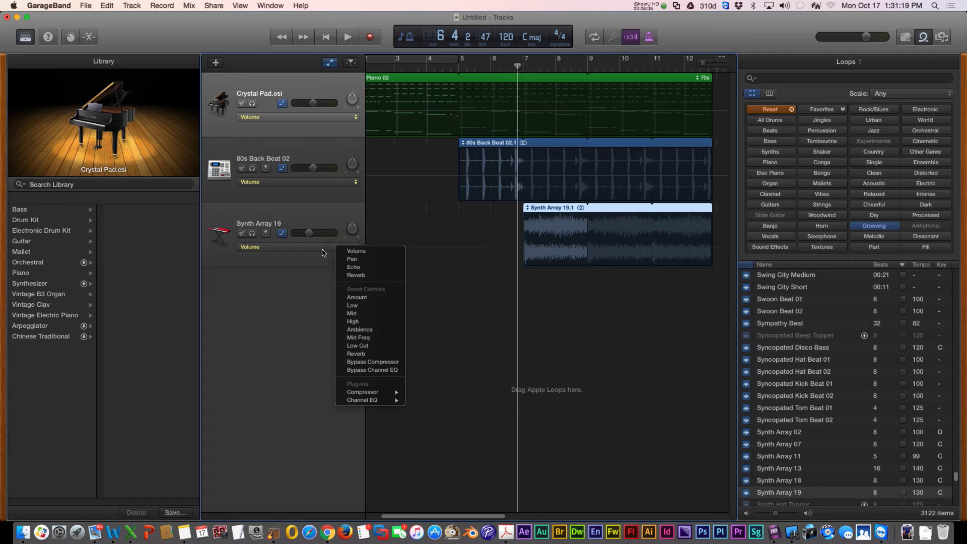
click(323, 253)
click(567, 242)
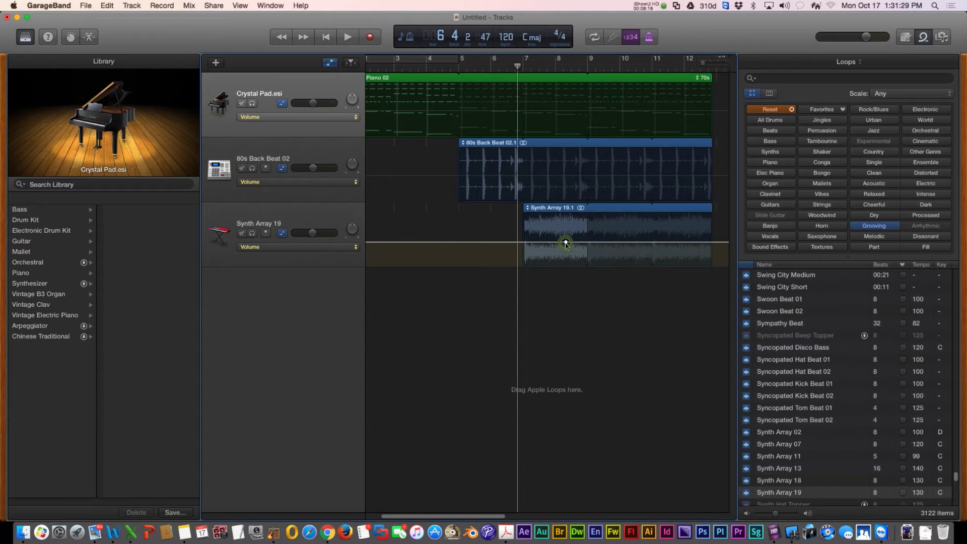
click(593, 247)
click(620, 243)
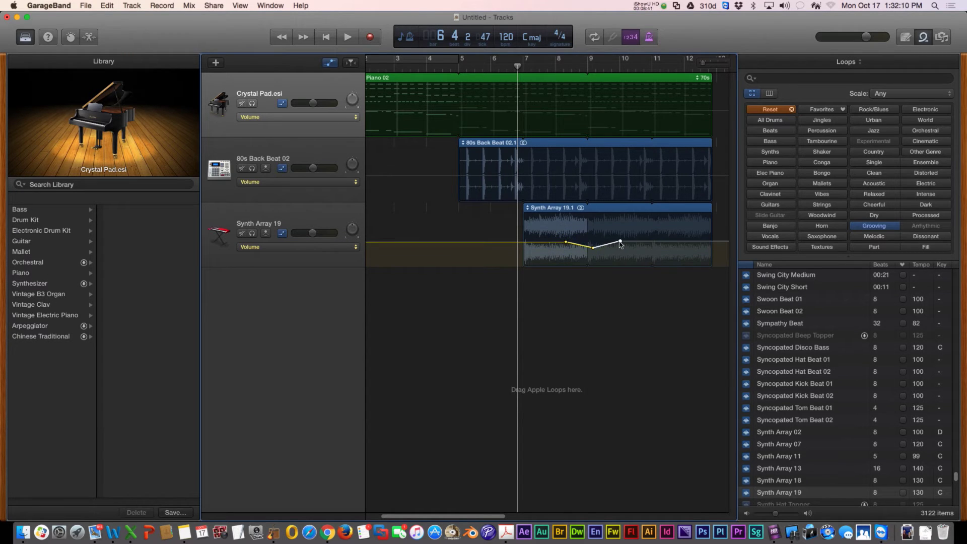
drag(620, 241, 622, 243)
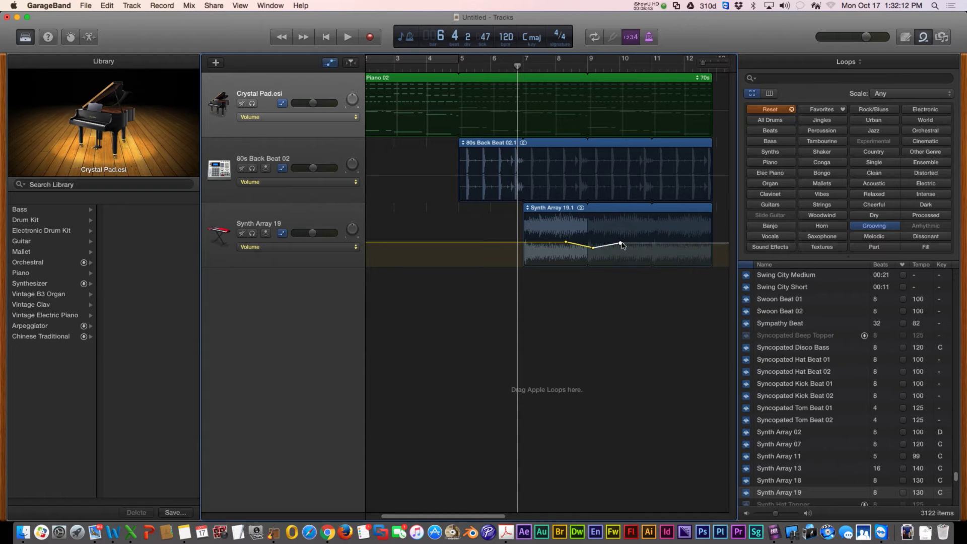
drag(653, 244, 673, 257)
click(657, 249)
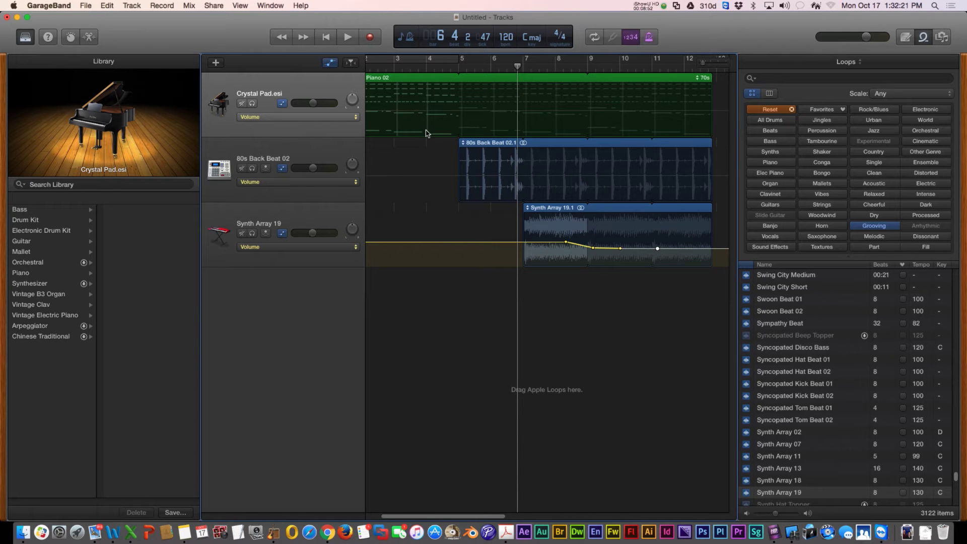
Play the three-track arrangement from around bar 3 to hear the volume dip.
click(403, 69)
key(space)
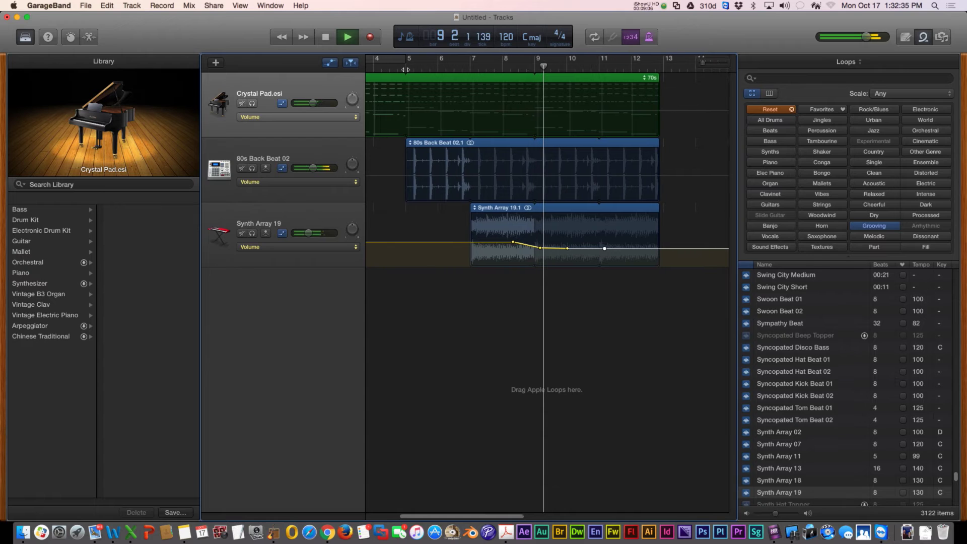
key(space)
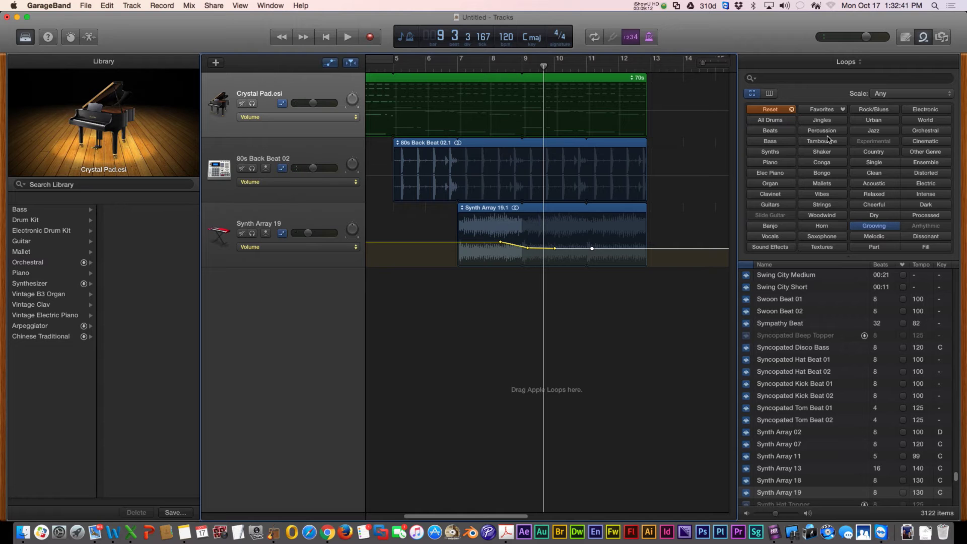
Filter to guitar loops, preview Acoustic Noodling 09 and Acoustic Picking 03, and select Acoustic Noodling 09.
click(770, 204)
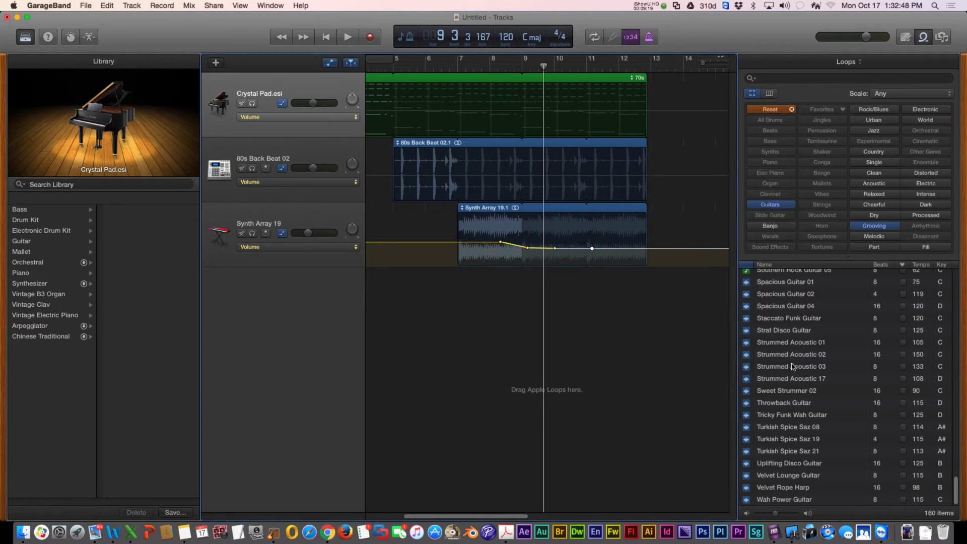
scroll(794, 368, up, 20)
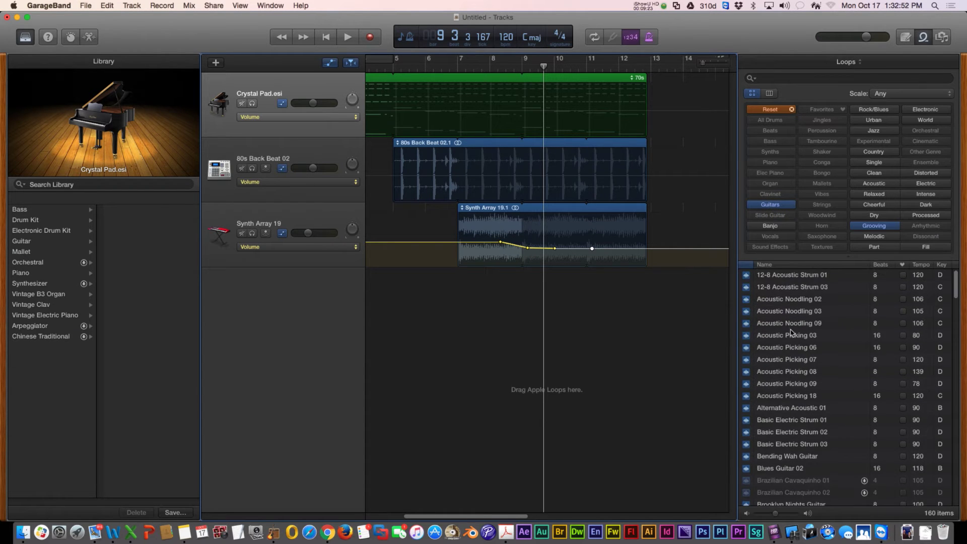
click(790, 323)
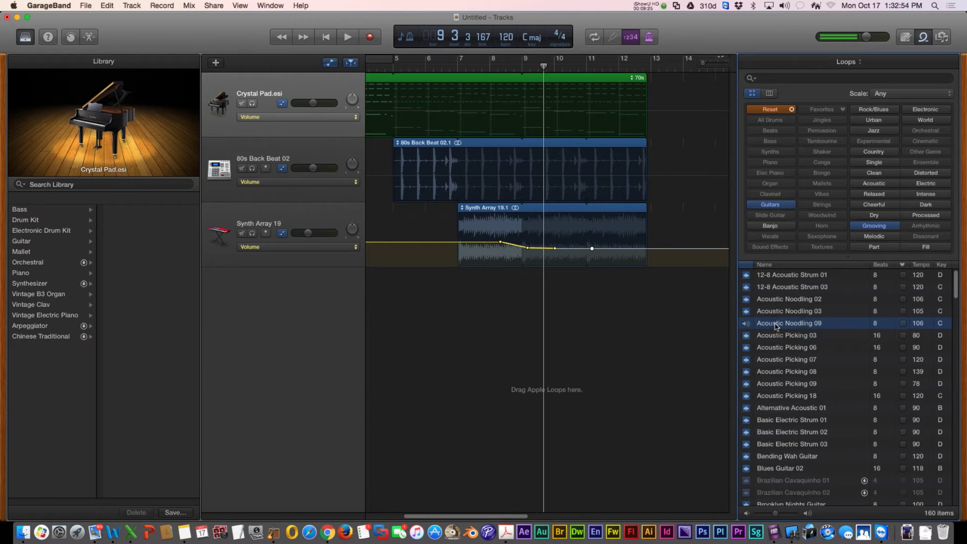
click(774, 336)
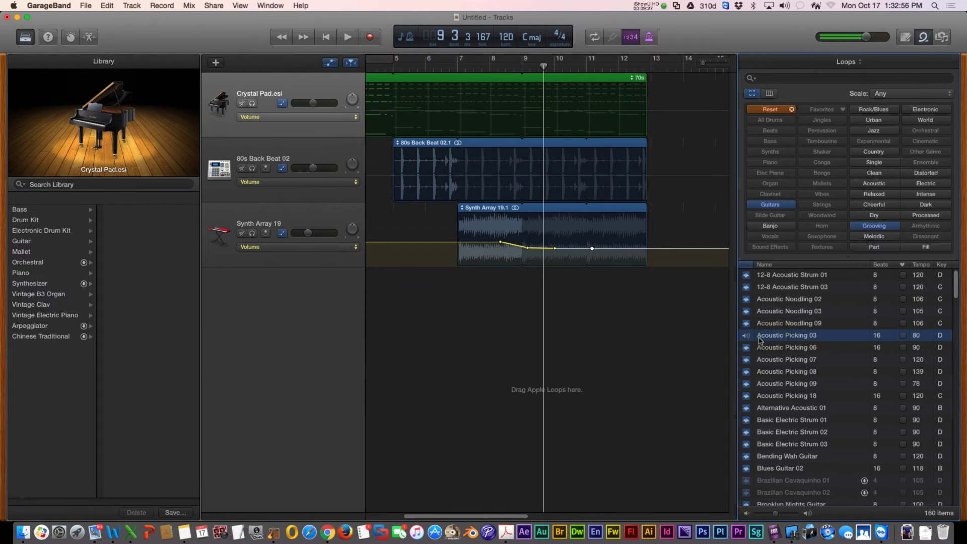
click(779, 325)
key(Up)
key(Up)
key(Up)
key(Down)
key(Down)
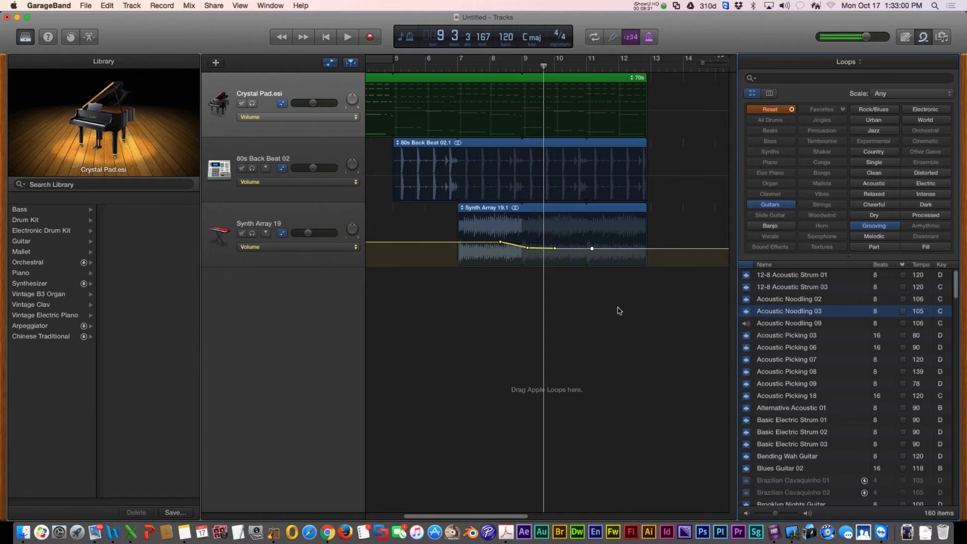
click(778, 323)
Add Acoustic Noodling 09 as a new track spanning bars 10–12 and turn off its automation.
drag(797, 325, 563, 298)
click(615, 272)
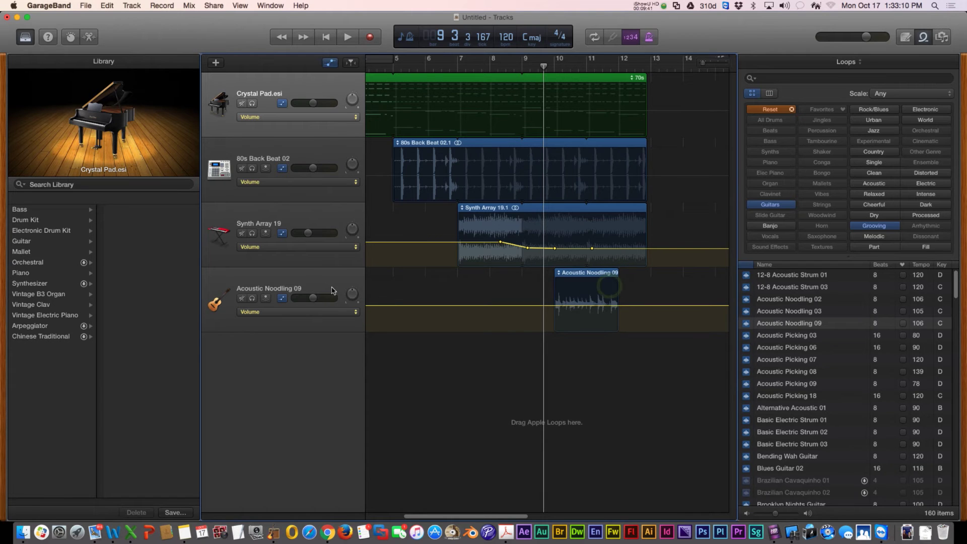
click(283, 299)
click(282, 300)
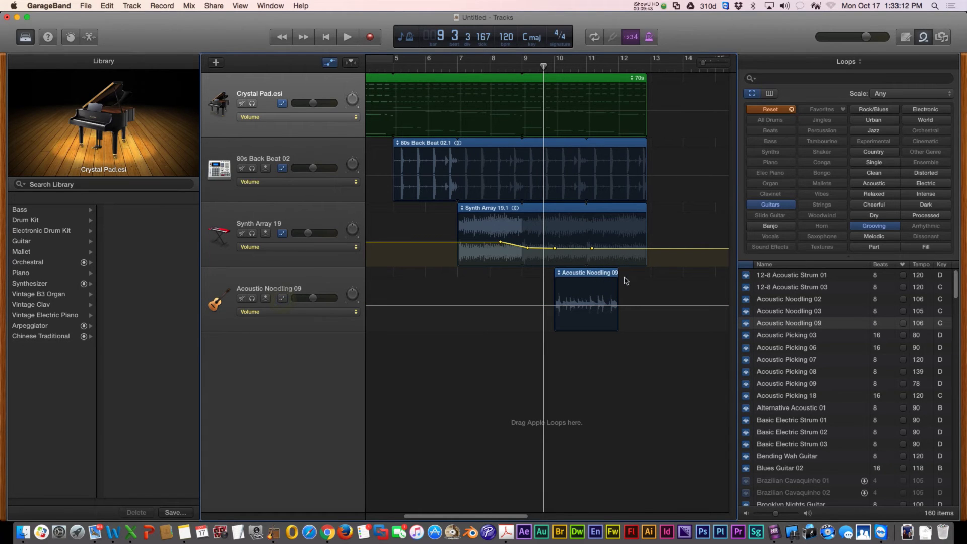
Hide automation, loop Acoustic Noodling 09 to bar 14, and add an Acoustic Picking 07 track.
click(330, 64)
drag(619, 269, 681, 274)
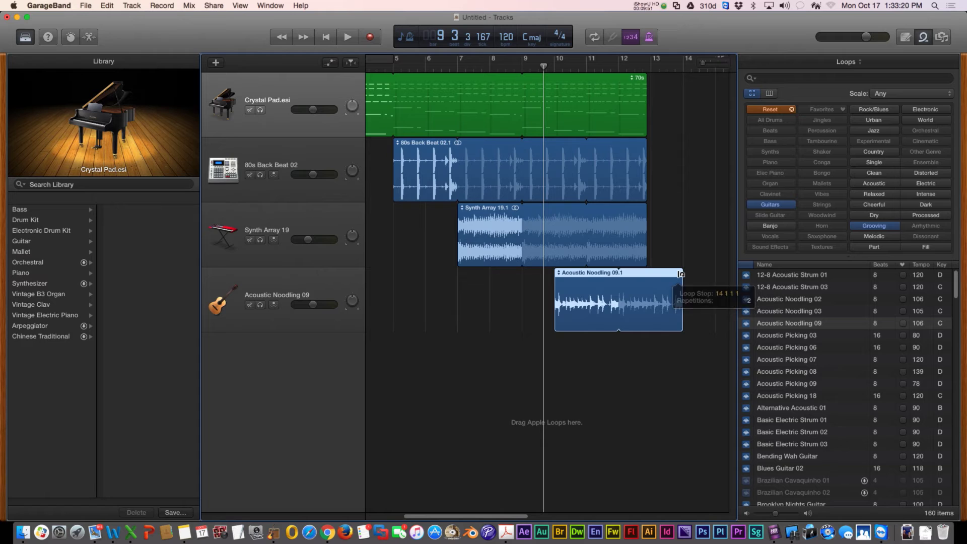
drag(786, 360, 677, 344)
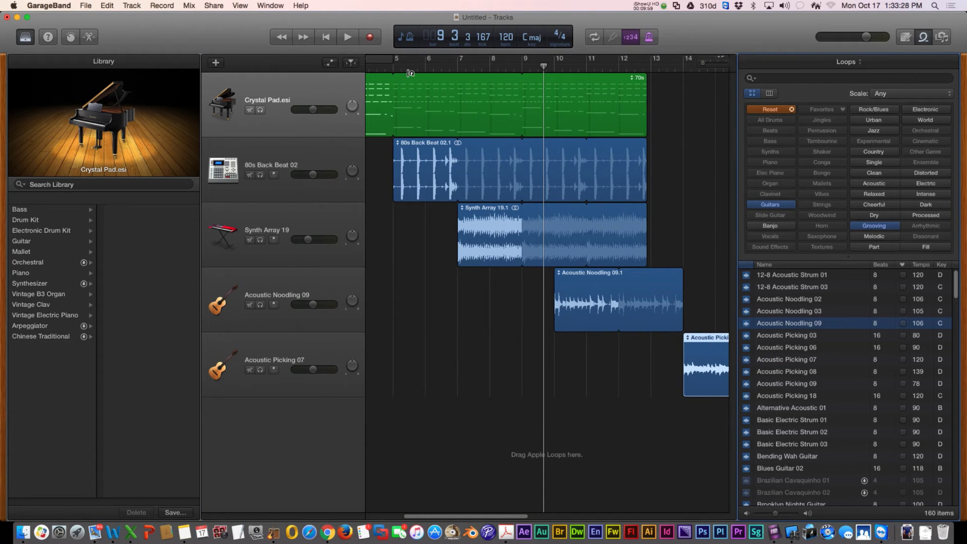
click(387, 67)
key(Return)
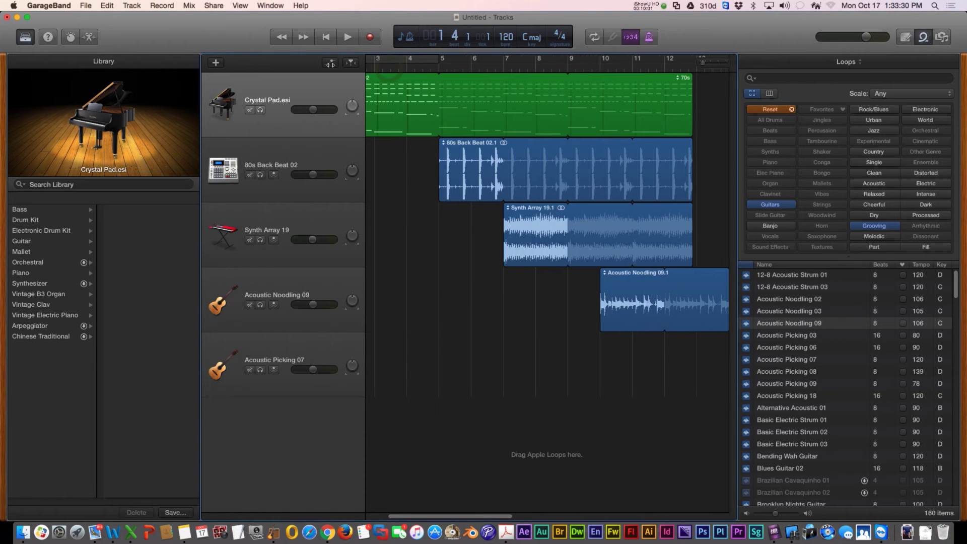
key(space)
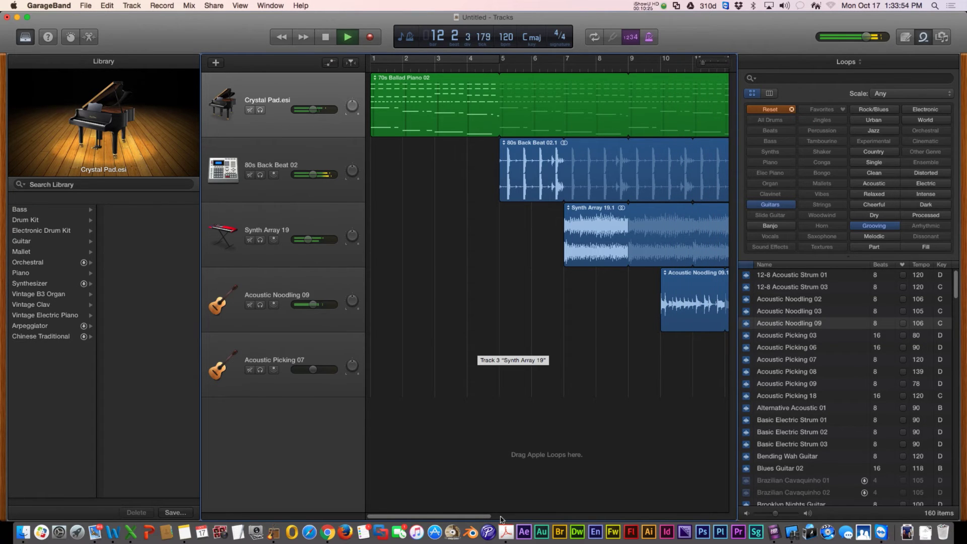
drag(477, 520, 547, 519)
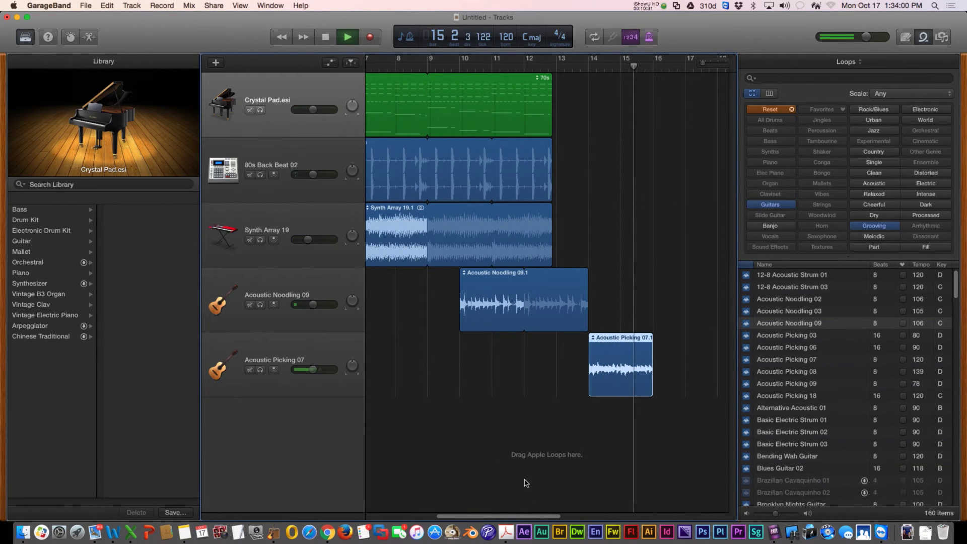
key(space)
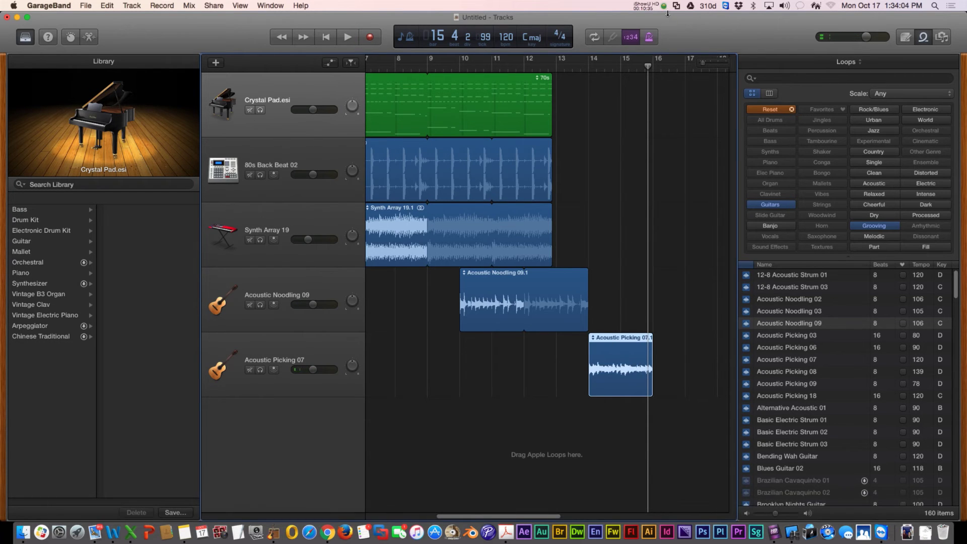
click(647, 41)
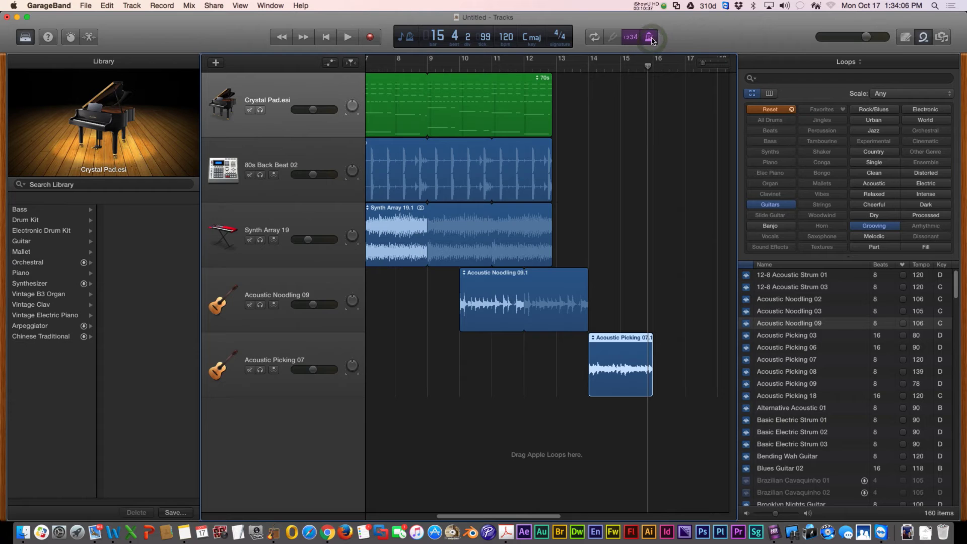
drag(443, 68, 407, 67)
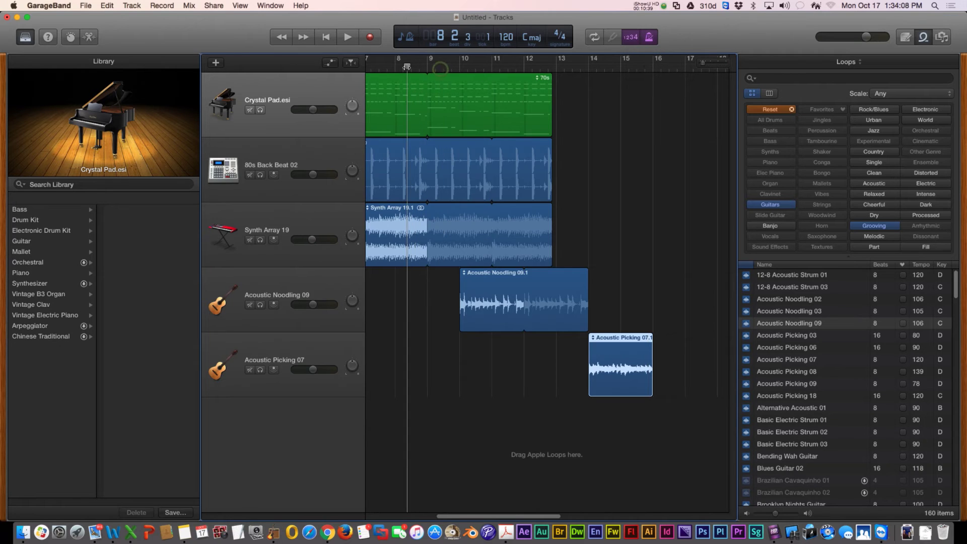
key(space)
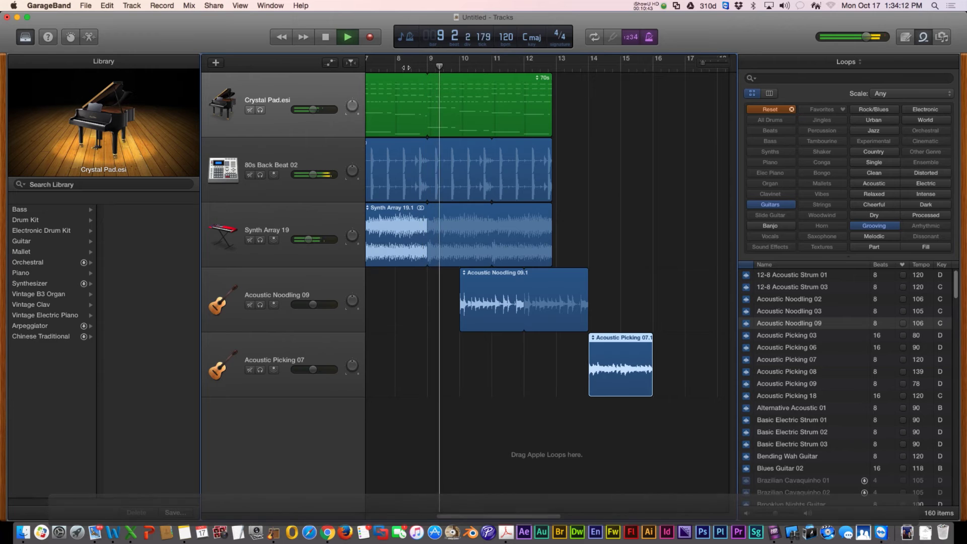
click(585, 65)
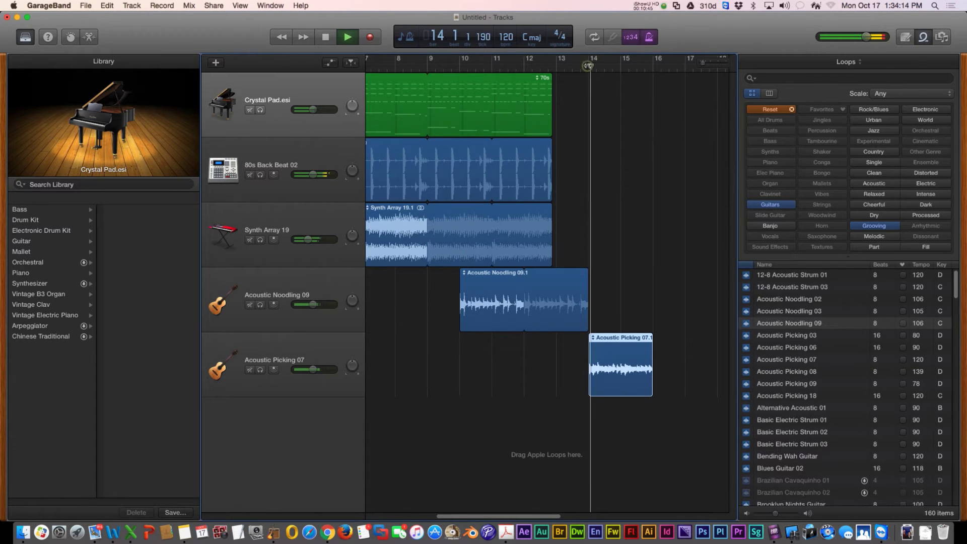
key(space)
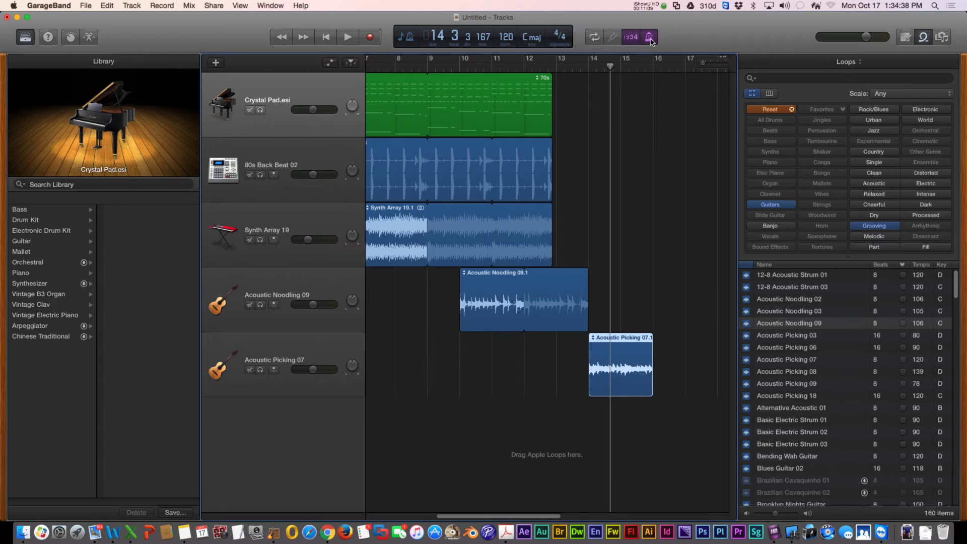
click(649, 39)
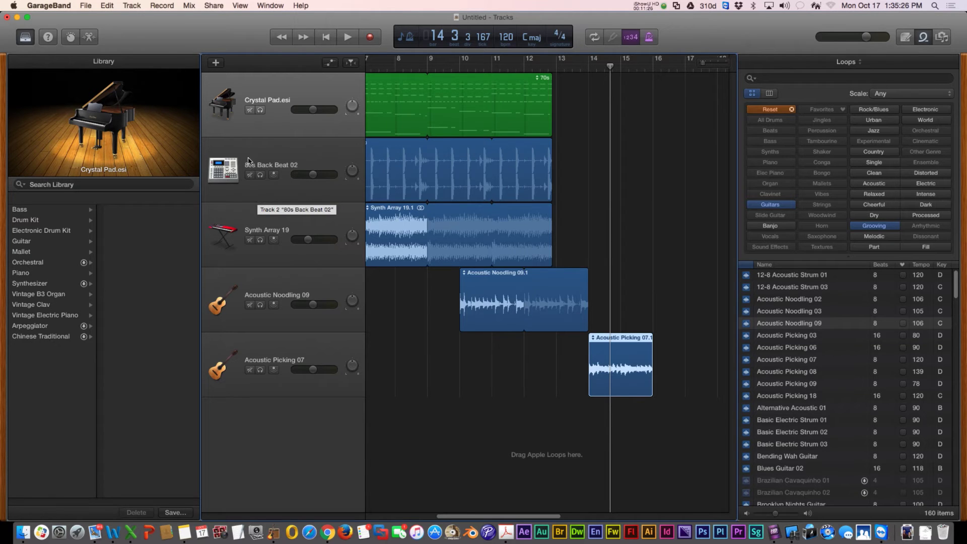
double_click(287, 167)
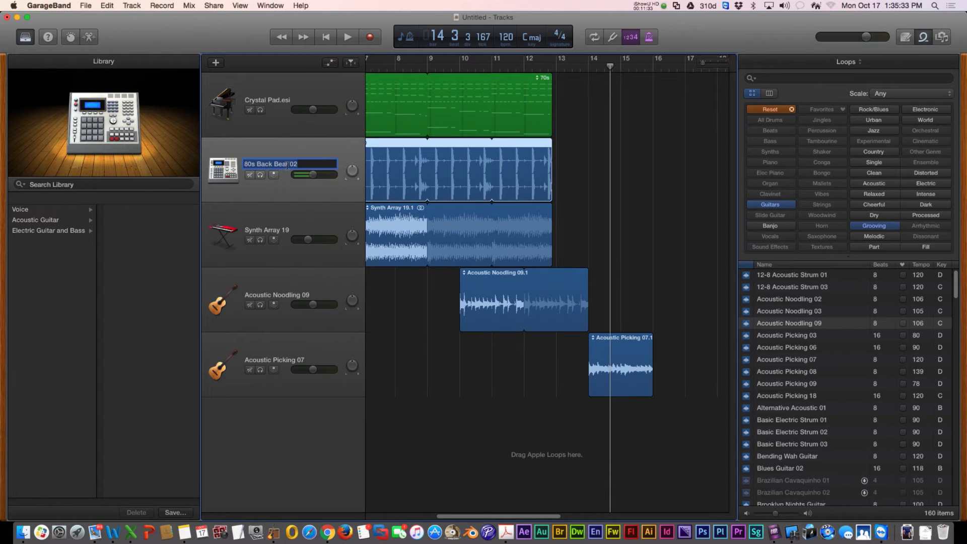
click(247, 196)
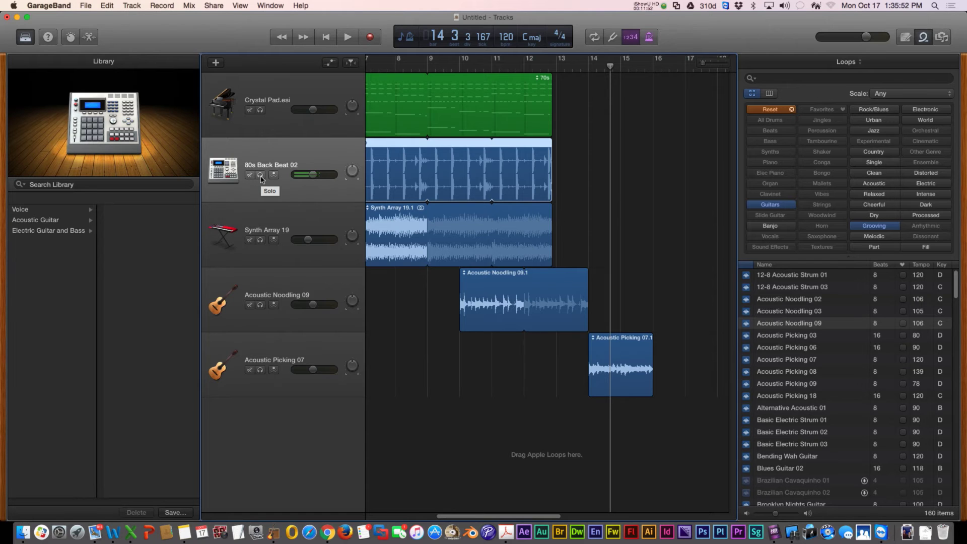
Solo then unsolo 80s Back Beat 02, and pan it left to -19, then back to -8.
click(260, 175)
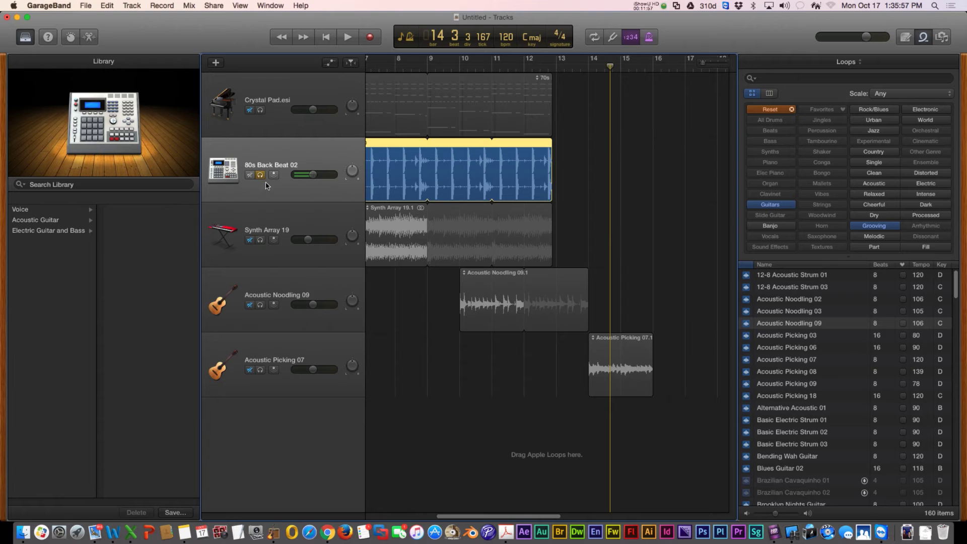
click(260, 175)
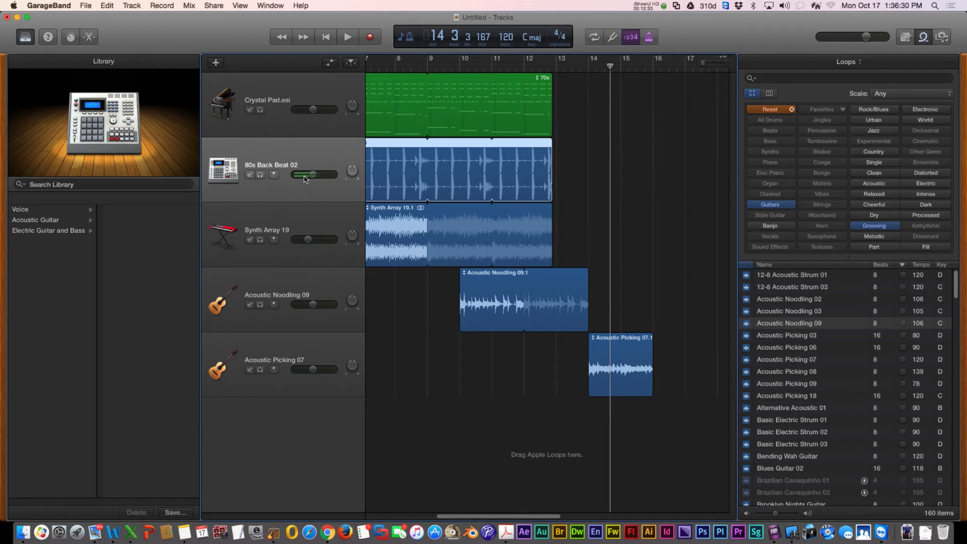
click(354, 170)
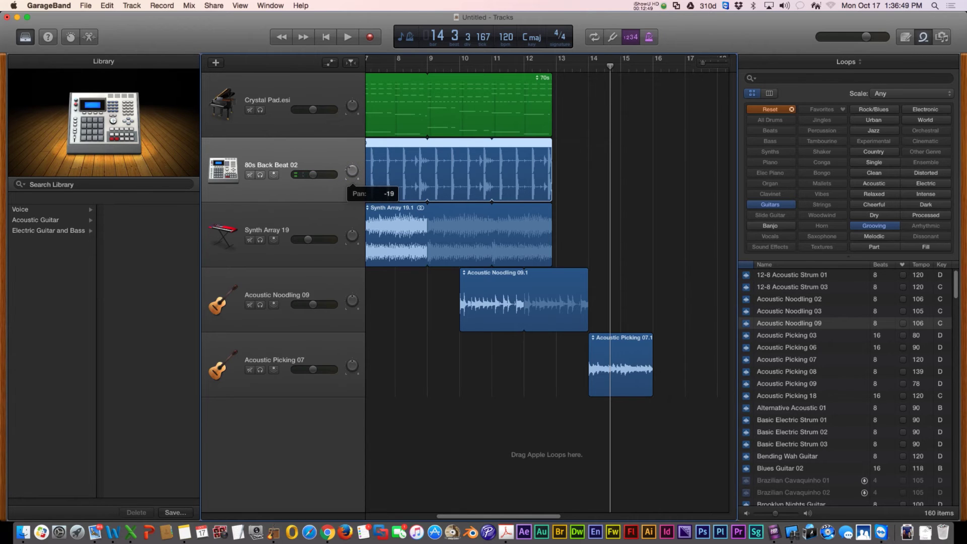
drag(352, 171, 346, 172)
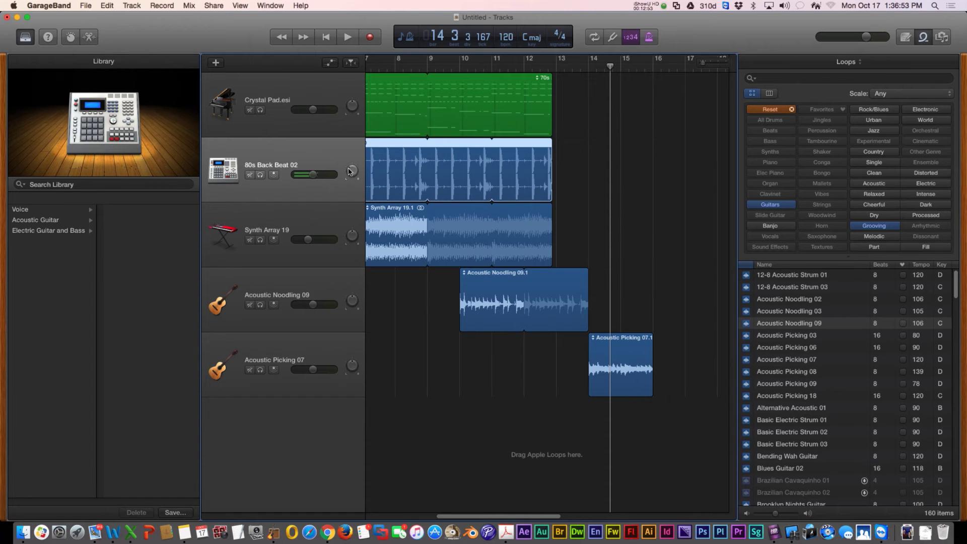
drag(349, 171, 350, 166)
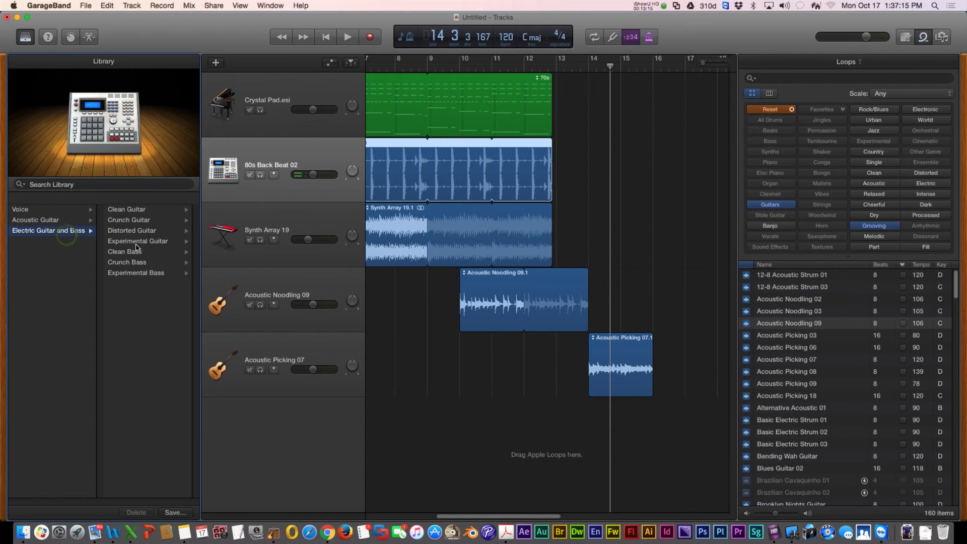
click(125, 242)
Apply the Experimental Guitar Crusher patch to the drum track.
click(125, 242)
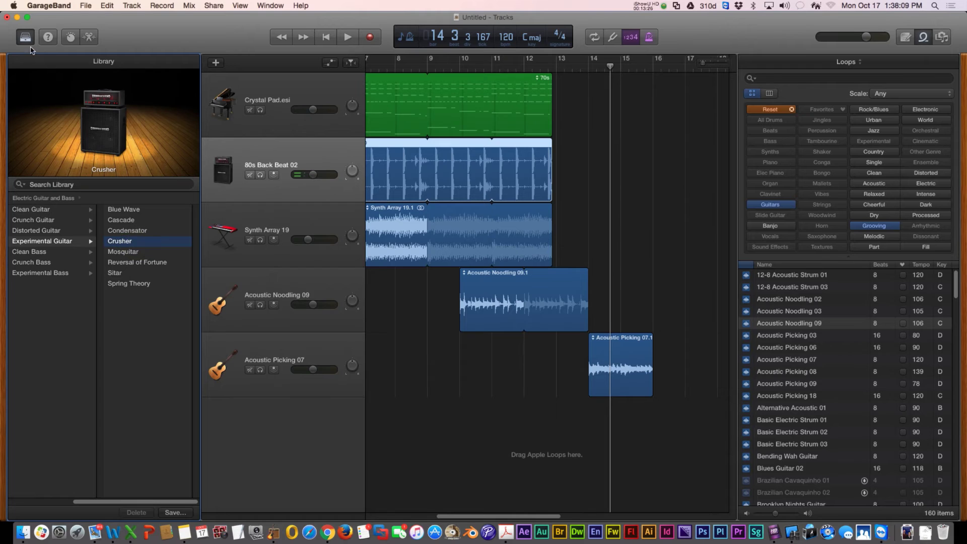
click(25, 37)
click(26, 38)
click(25, 38)
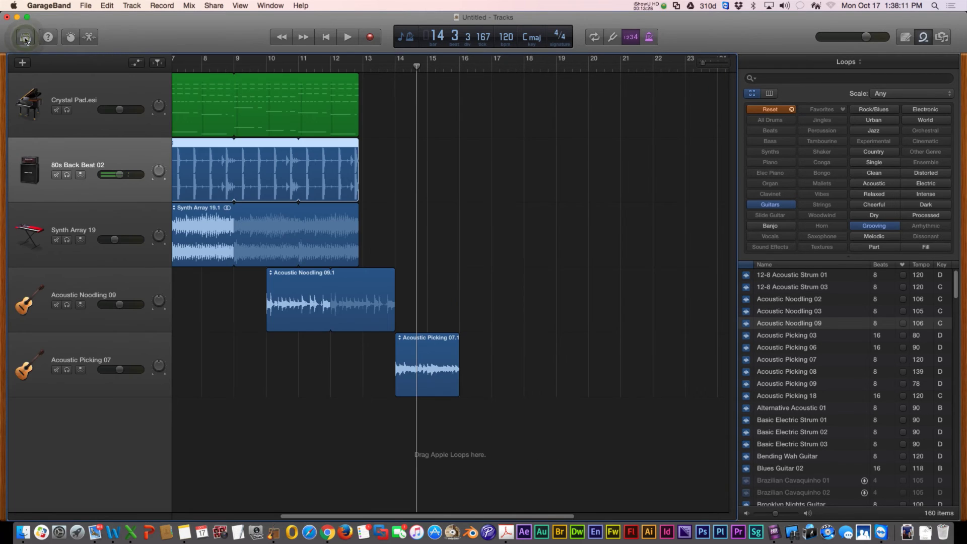
click(25, 38)
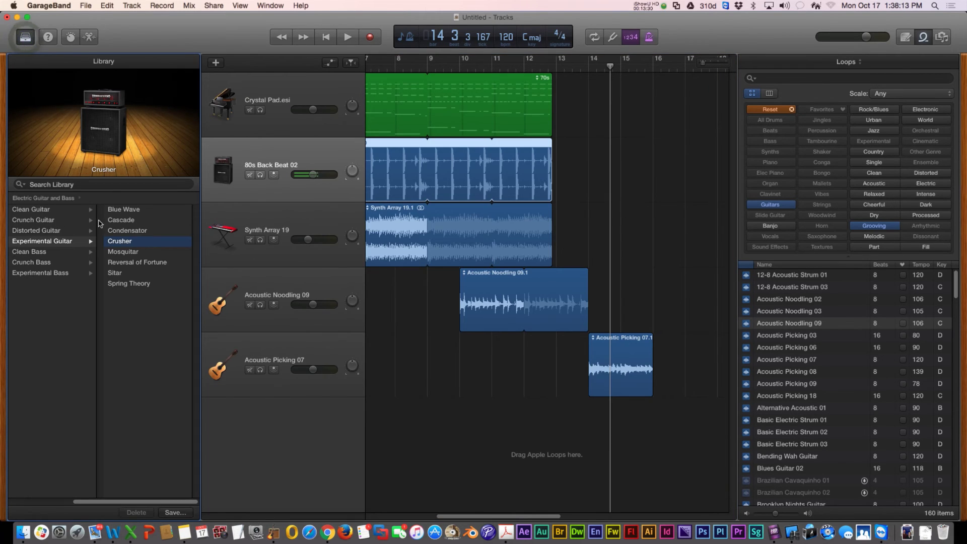
Create a new software instrument track and try its electric piano sound on the on-screen keyboard.
click(275, 5)
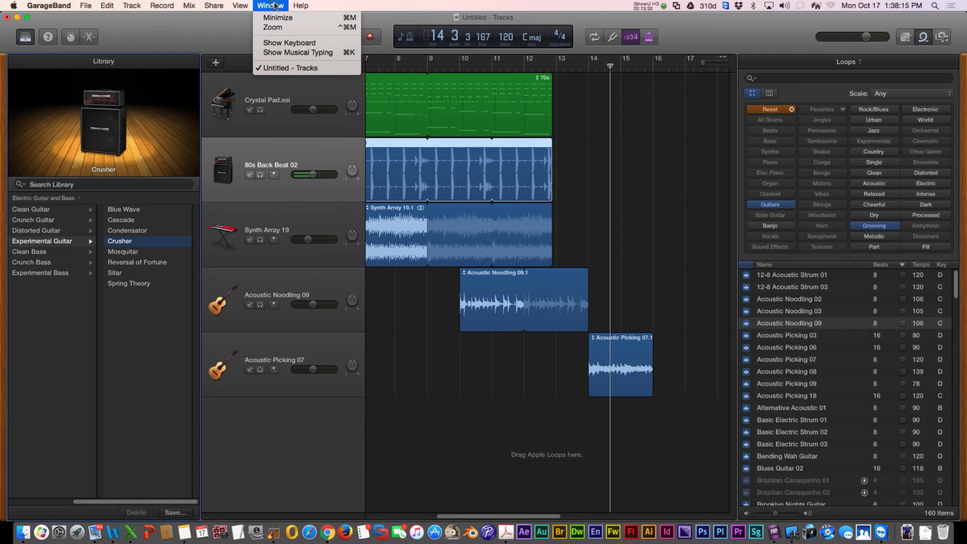
click(141, 17)
click(675, 231)
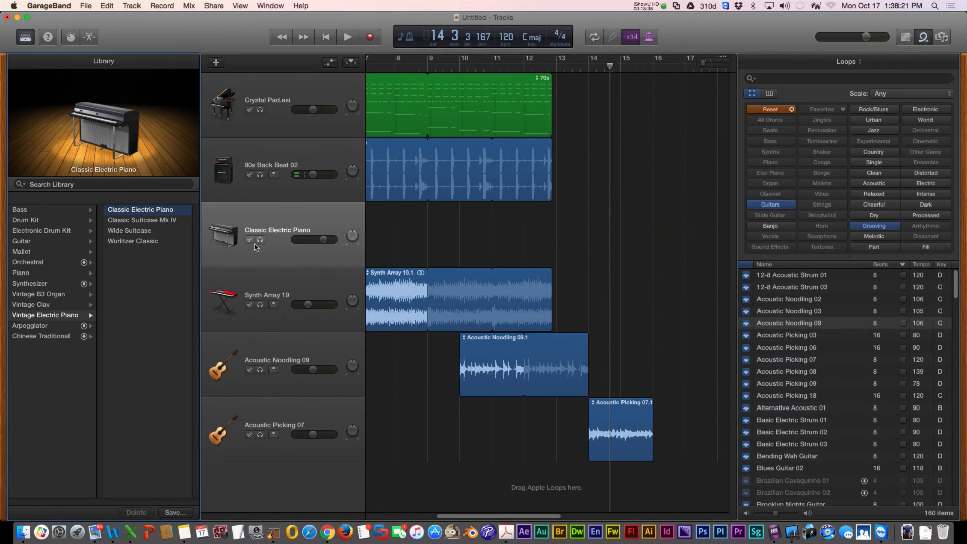
click(42, 260)
click(44, 252)
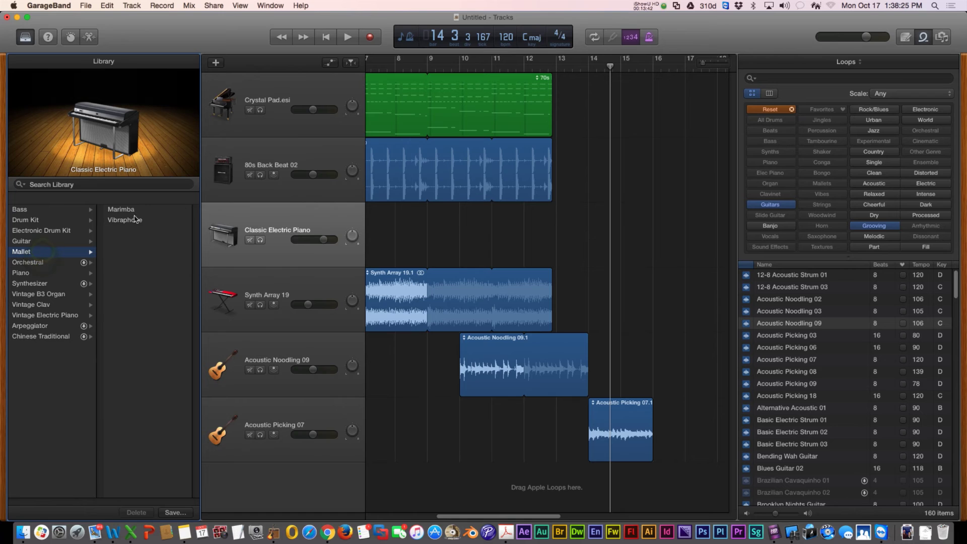
click(271, 5)
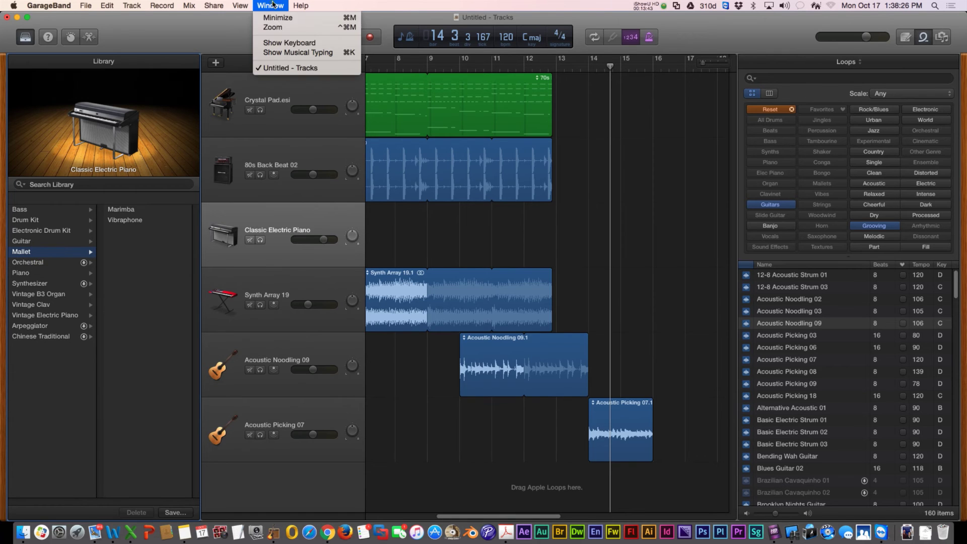
click(291, 43)
click(486, 171)
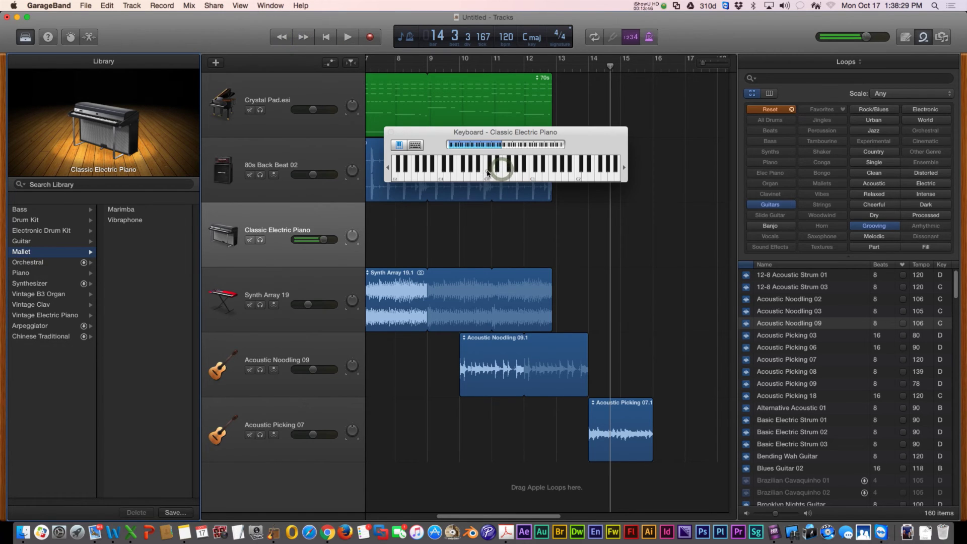
Switch the new track to the Classic Clean guitar patch, play a few notes, and close the keyboard.
click(66, 241)
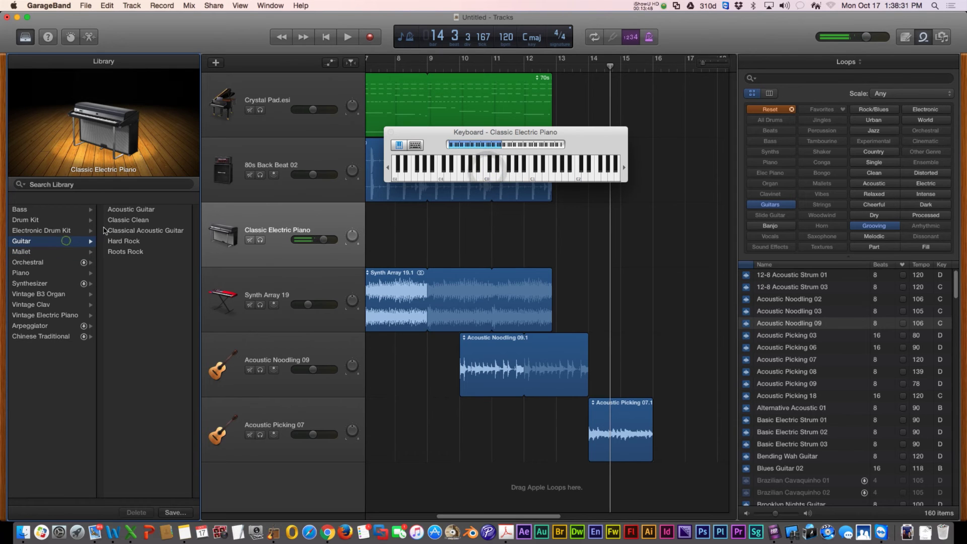
click(131, 219)
click(445, 170)
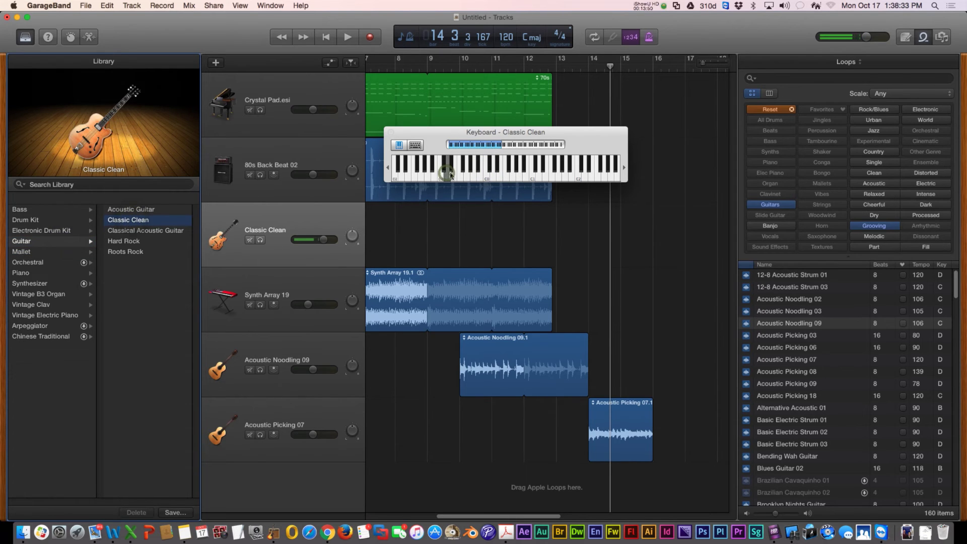
click(448, 172)
click(456, 176)
click(391, 132)
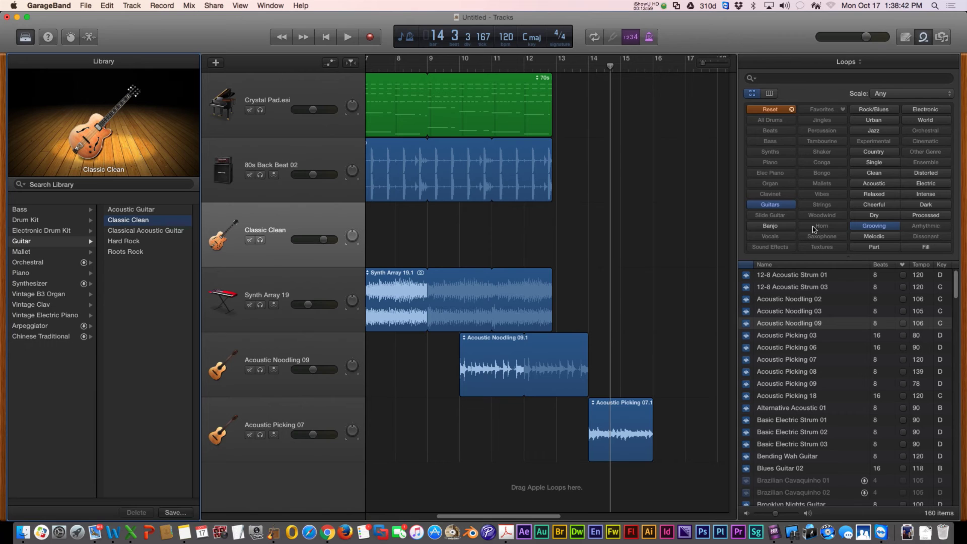
Reset the loop filters to Sound Effects and preview Air Wrench, Alligator Growl and Alarm Clock.
click(770, 109)
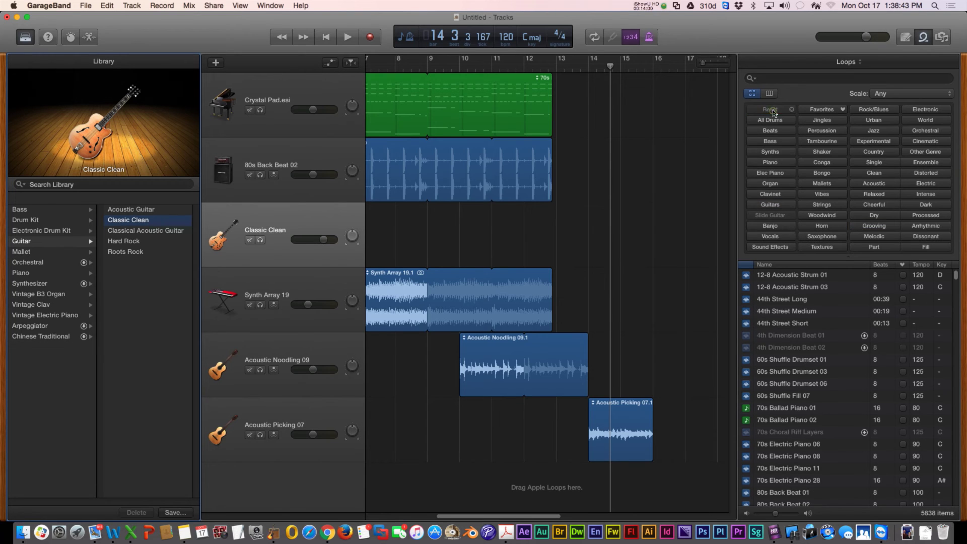
click(775, 248)
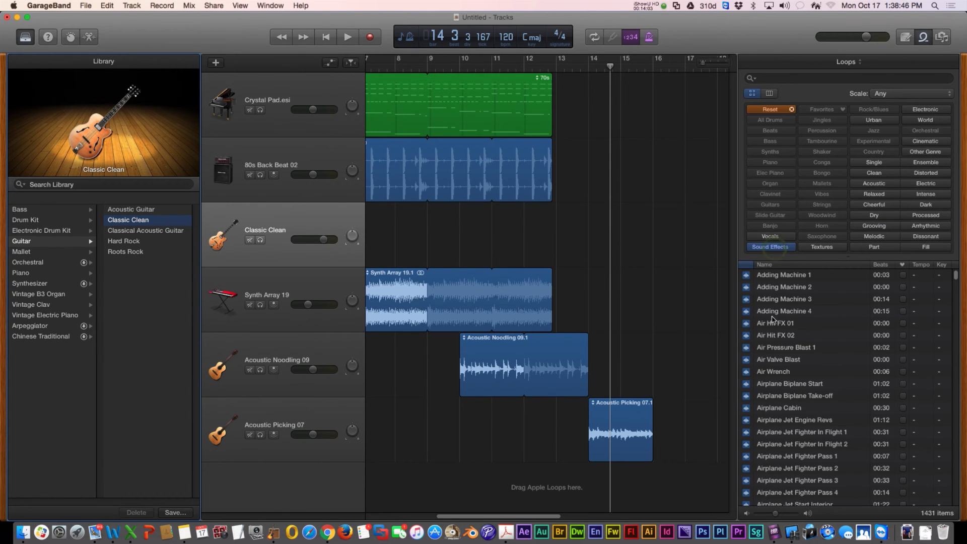
click(746, 373)
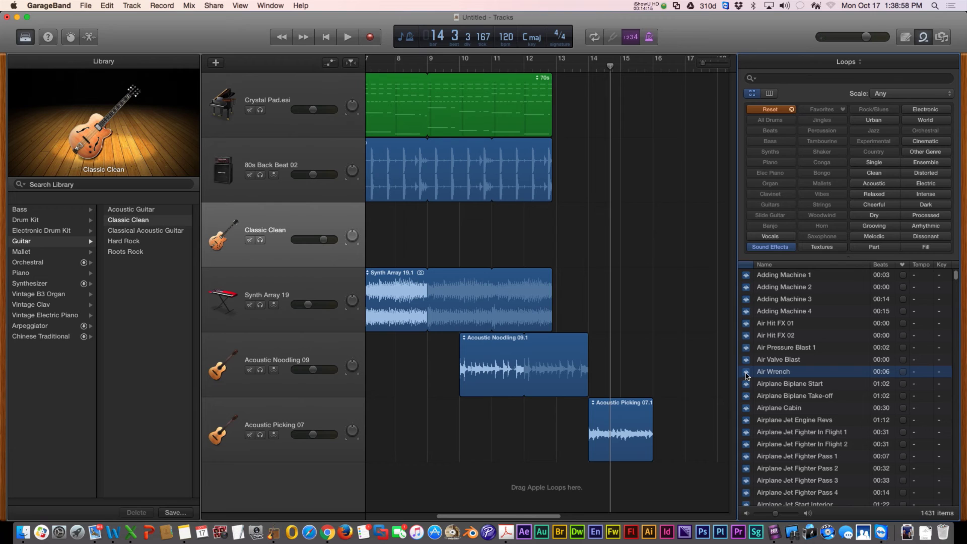
scroll(771, 378, down, 10)
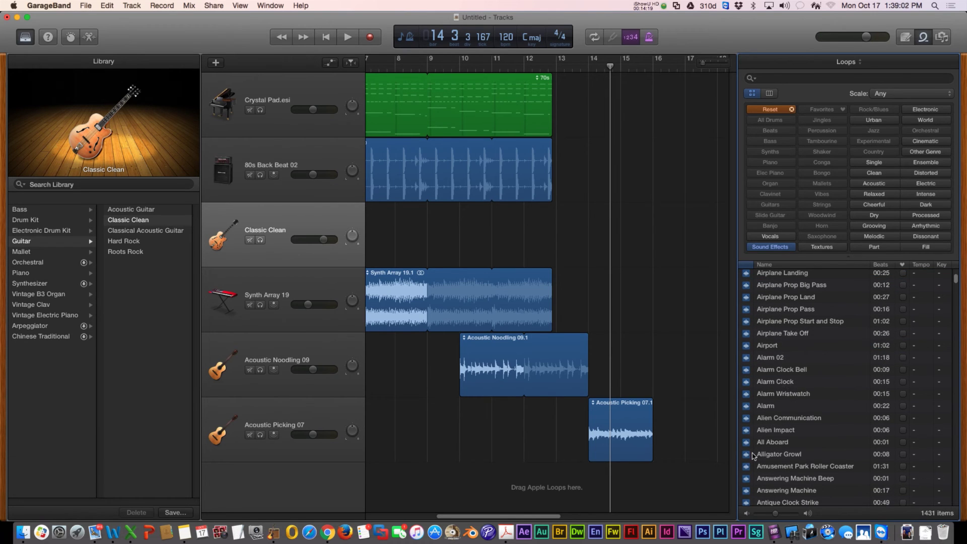
click(748, 457)
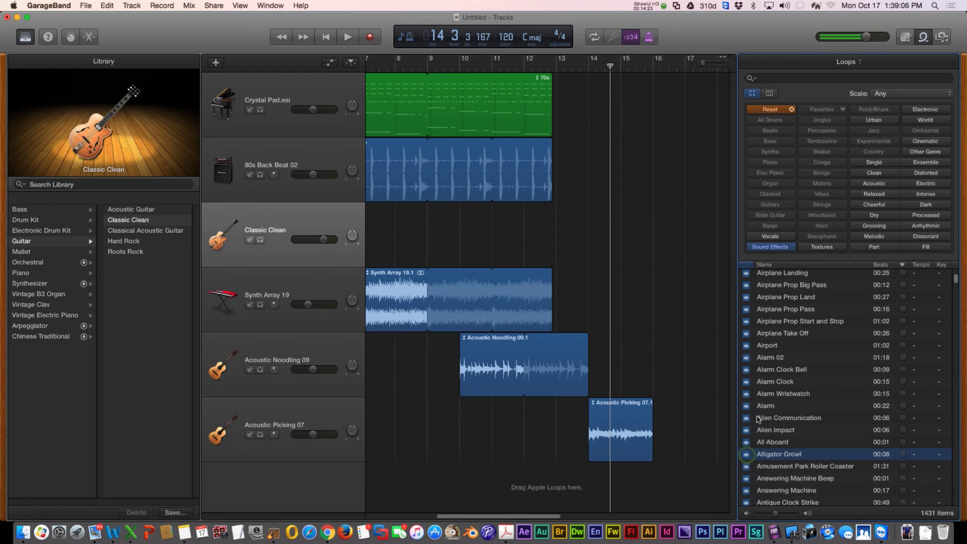
click(748, 384)
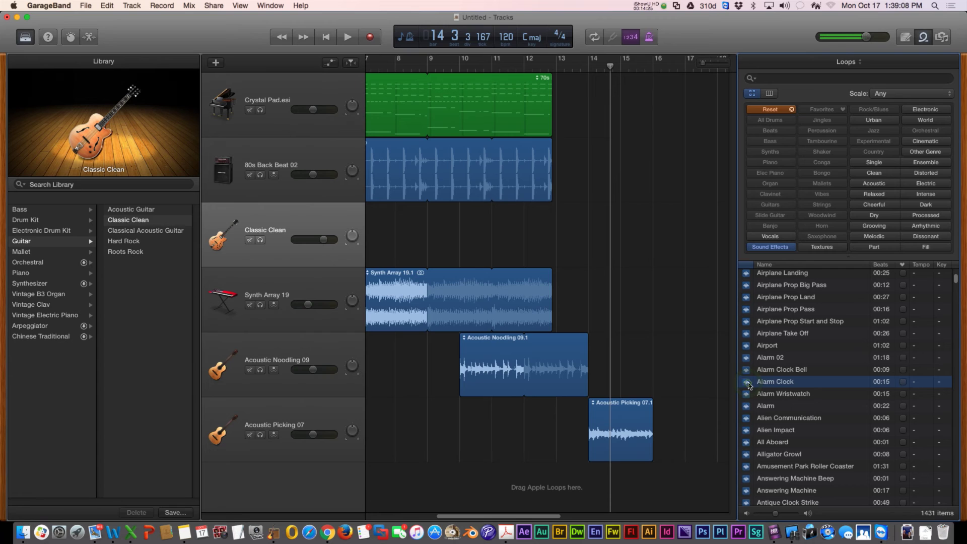
Search the loops for 'cow' and preview the Cow Moo effect.
click(795, 77)
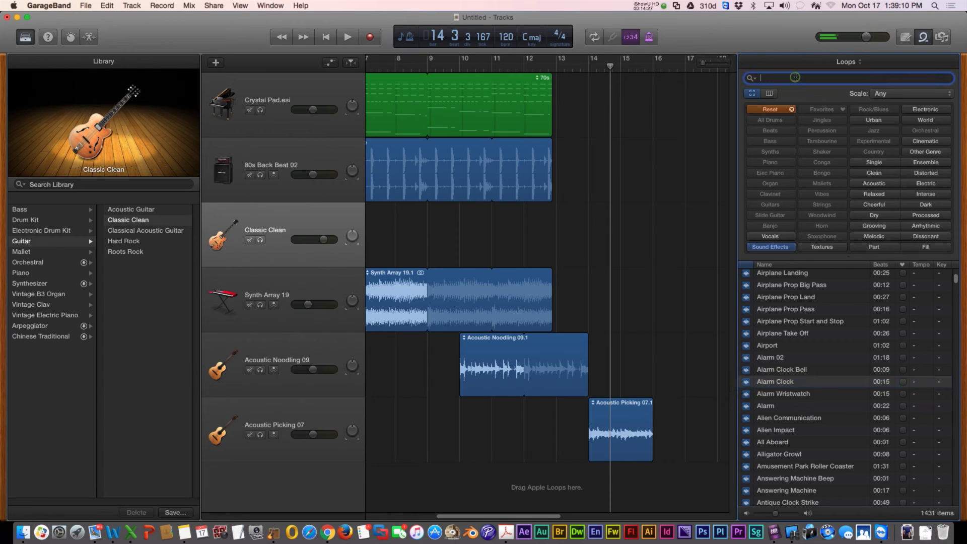
text(cow)
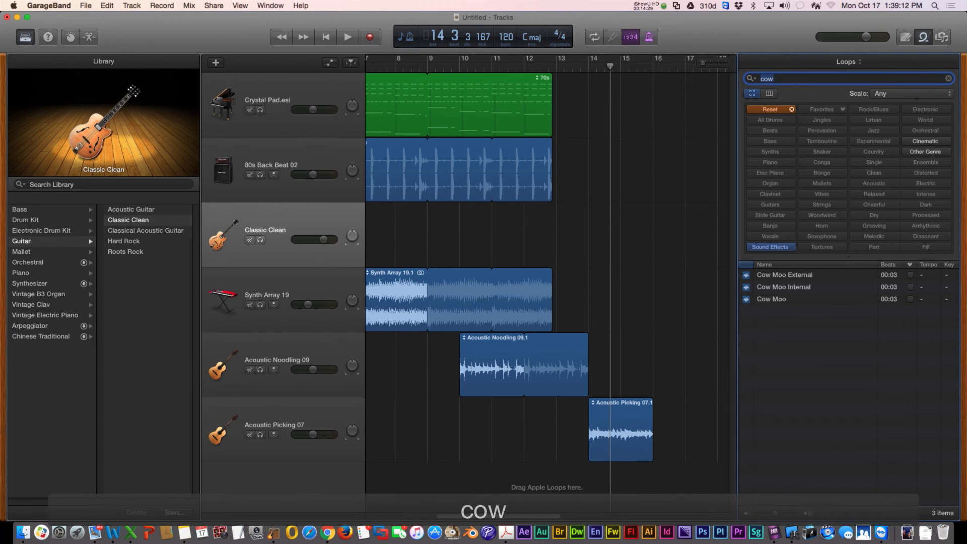
click(749, 301)
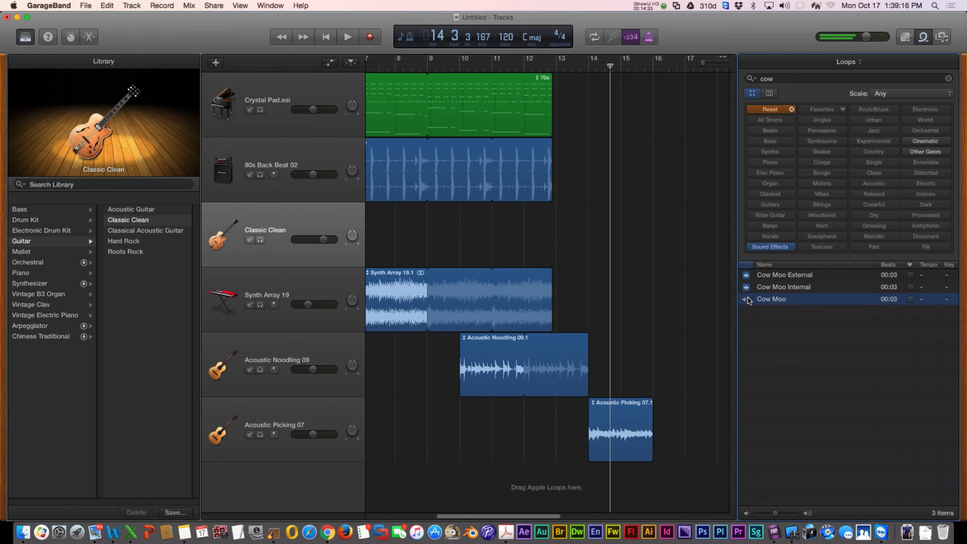
Add Cow Moo on a new track after Acoustic Picking, spanning bars 16–19, then clear the search.
drag(751, 301, 695, 474)
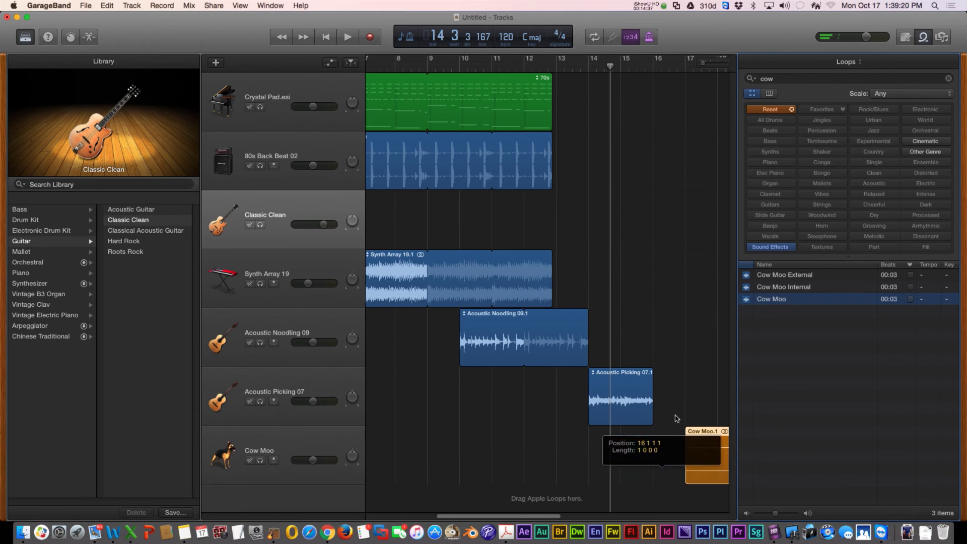
drag(693, 434, 659, 435)
drag(717, 430, 688, 431)
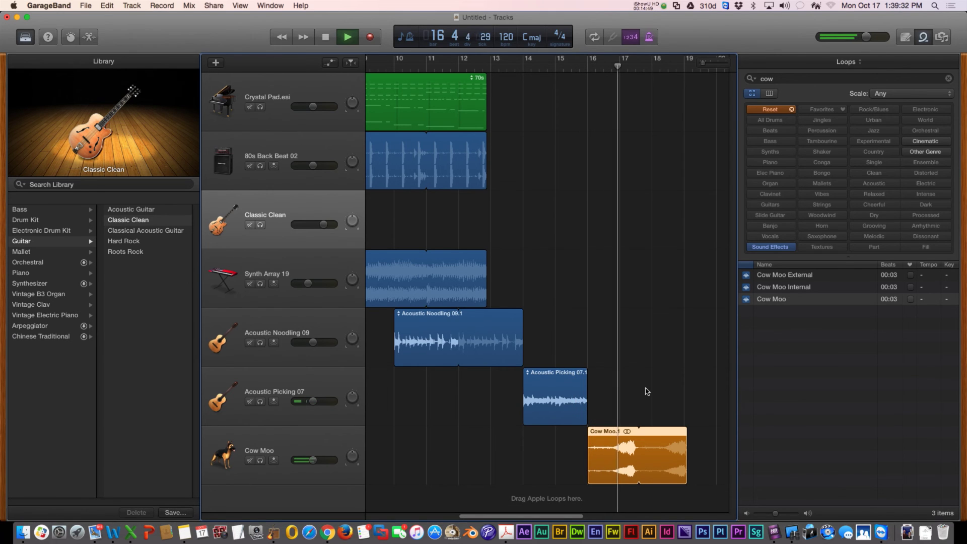
key(space)
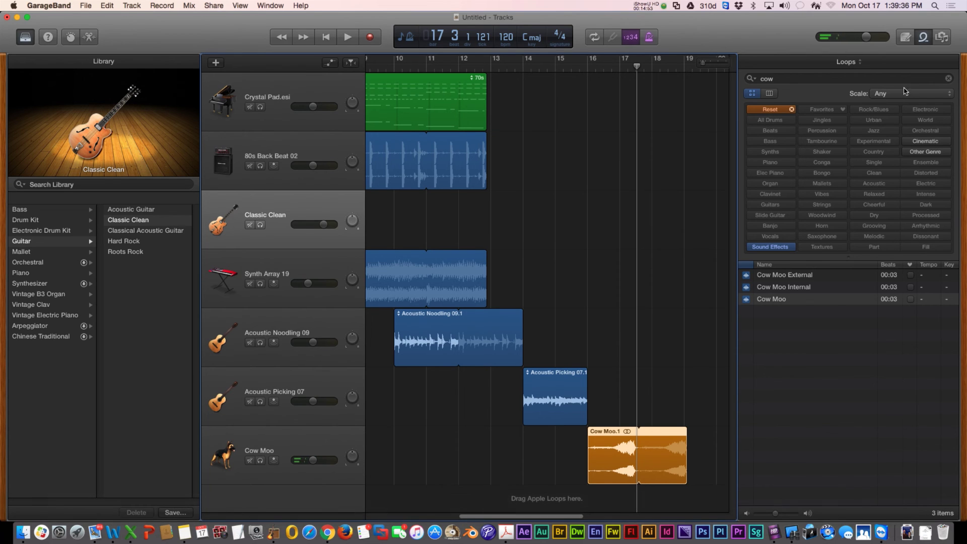
click(949, 79)
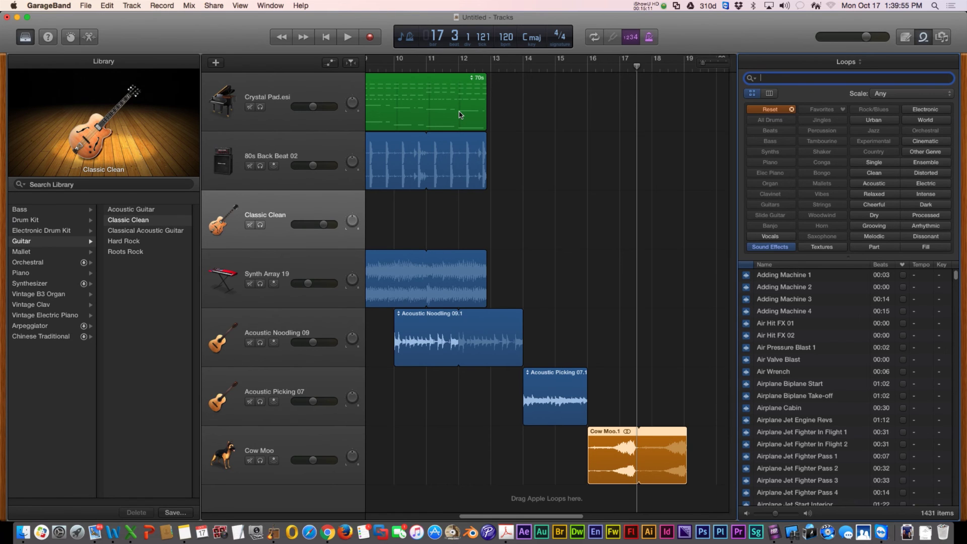
Export the song to the Desktop as test.mp3 at MP3 High Quality (192 kBit/s).
click(446, 68)
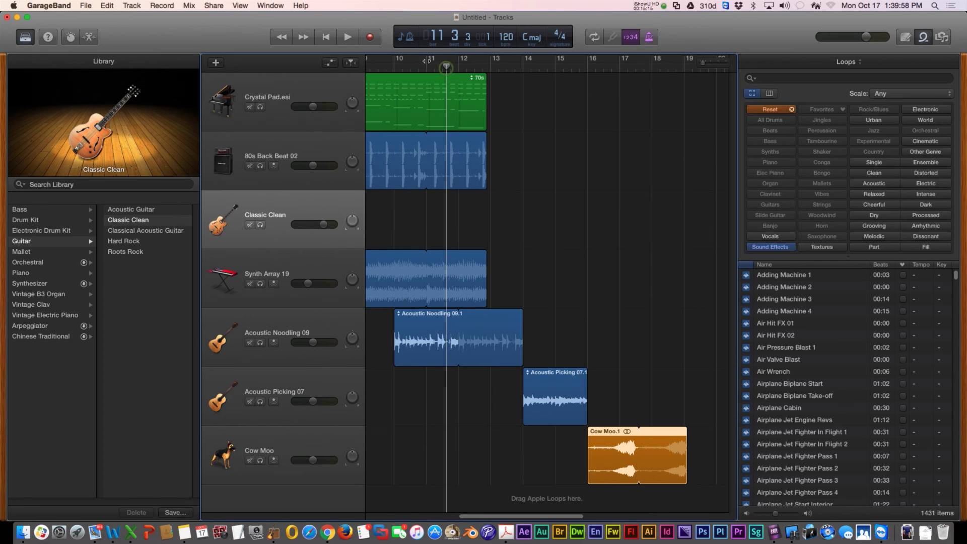
click(213, 6)
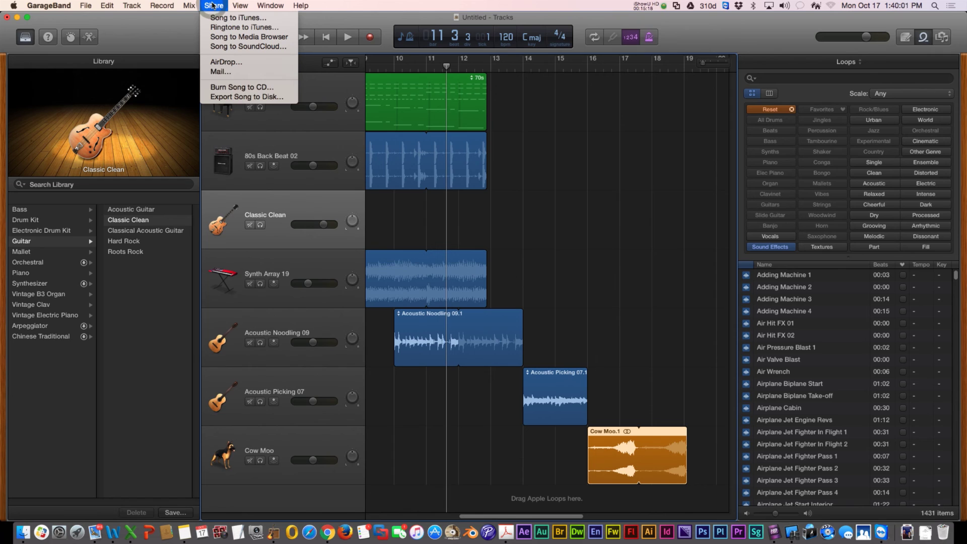
click(245, 97)
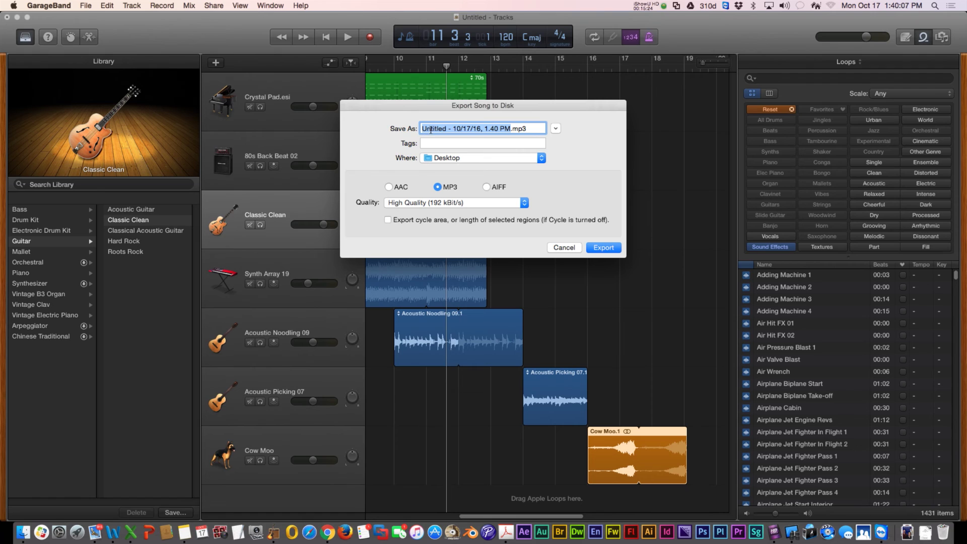
text(test)
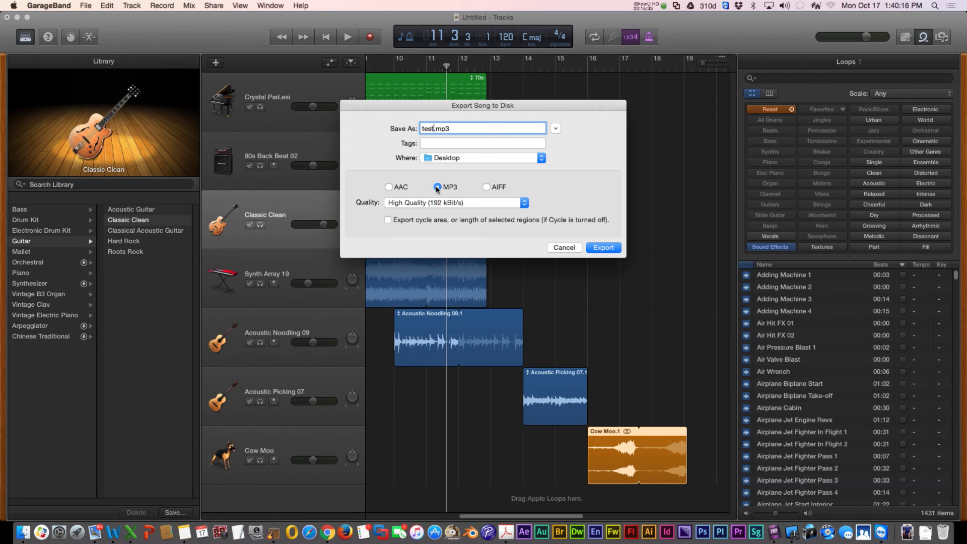
click(502, 203)
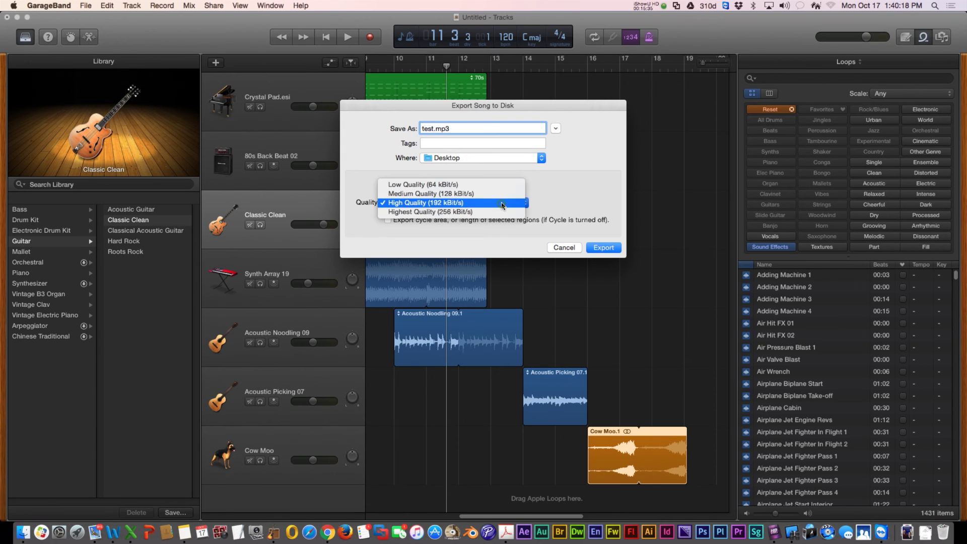
click(561, 199)
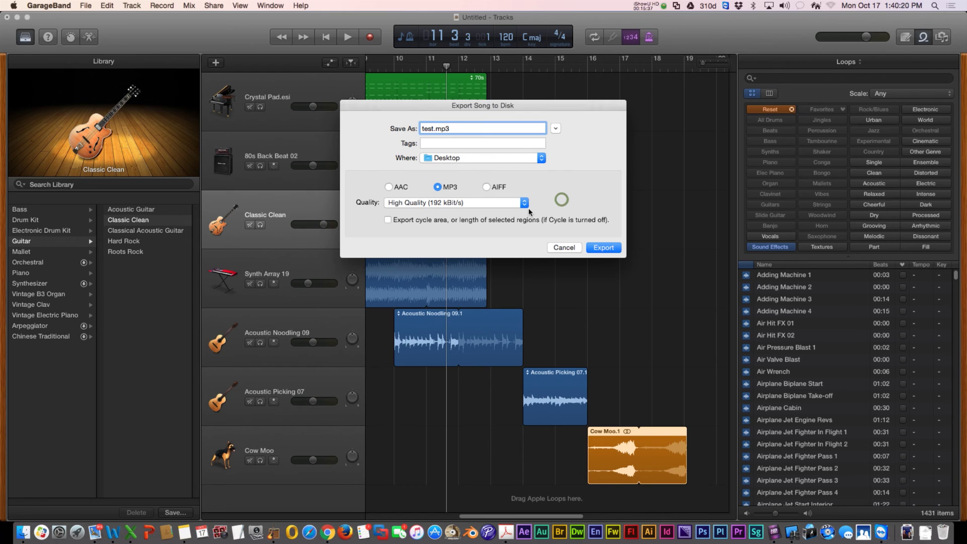
click(604, 248)
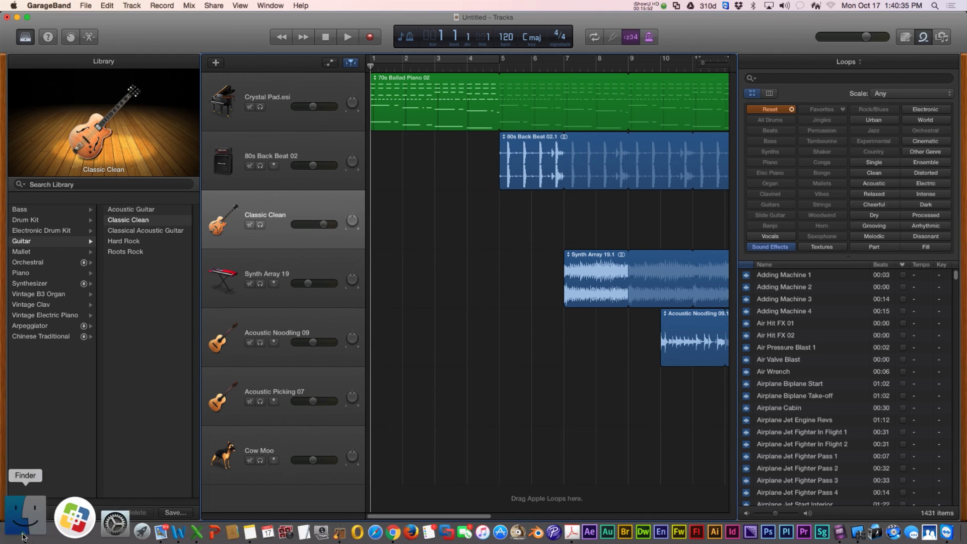
Quick Look test.mp3 on the Desktop to confirm the 0:37 MP3, then minimize Finder.
click(22, 534)
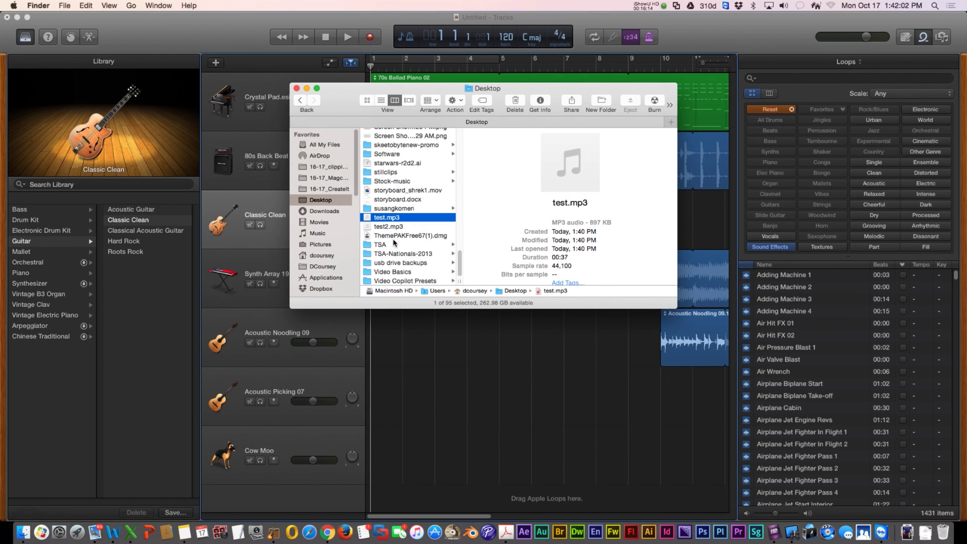
key(space)
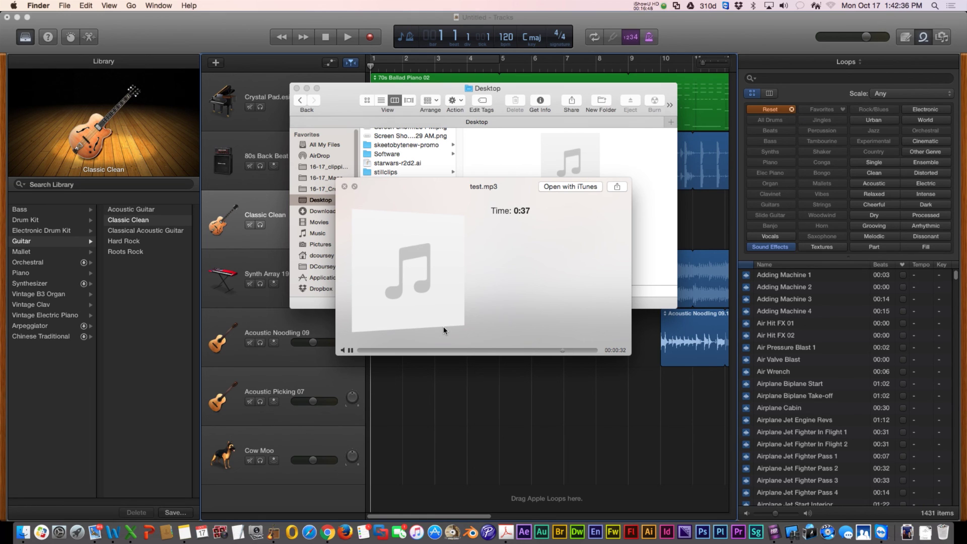
key(space)
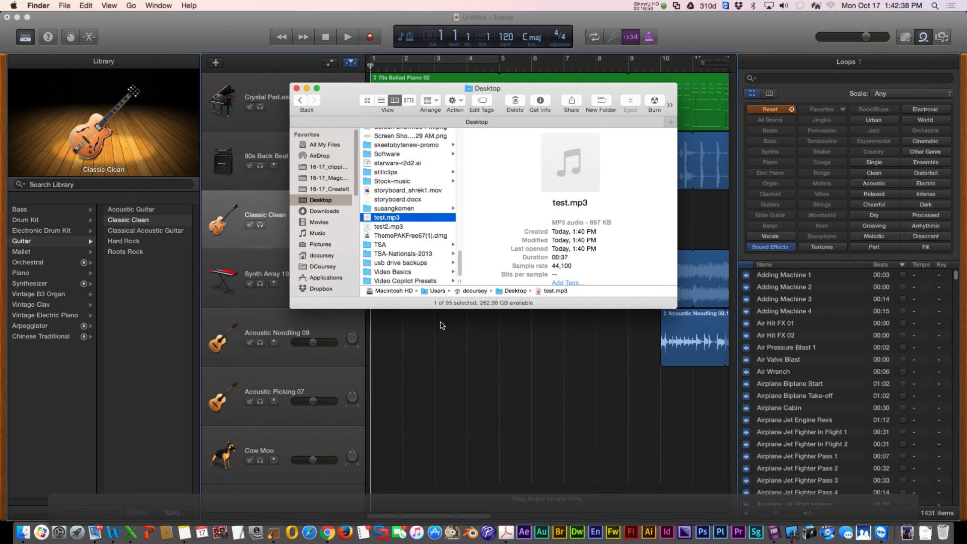
click(307, 88)
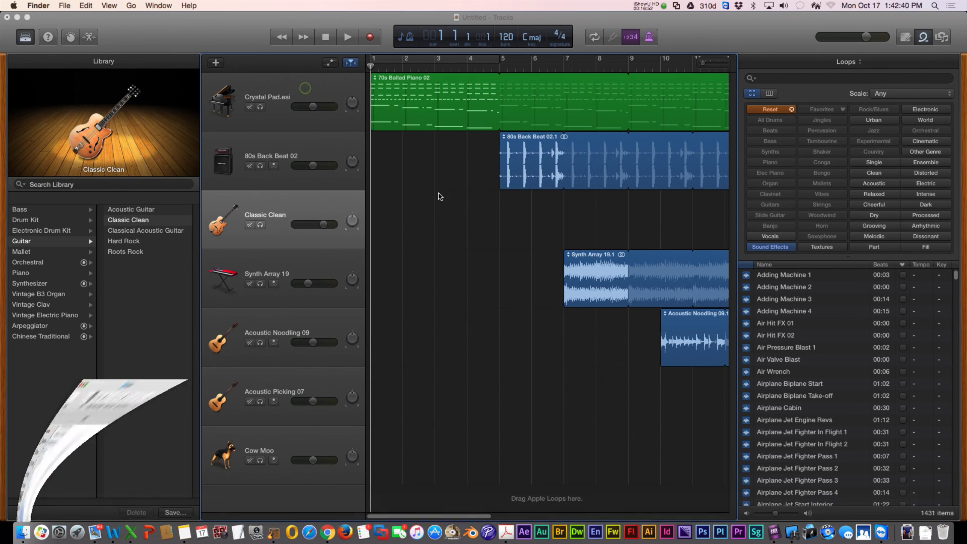
drag(458, 514, 586, 521)
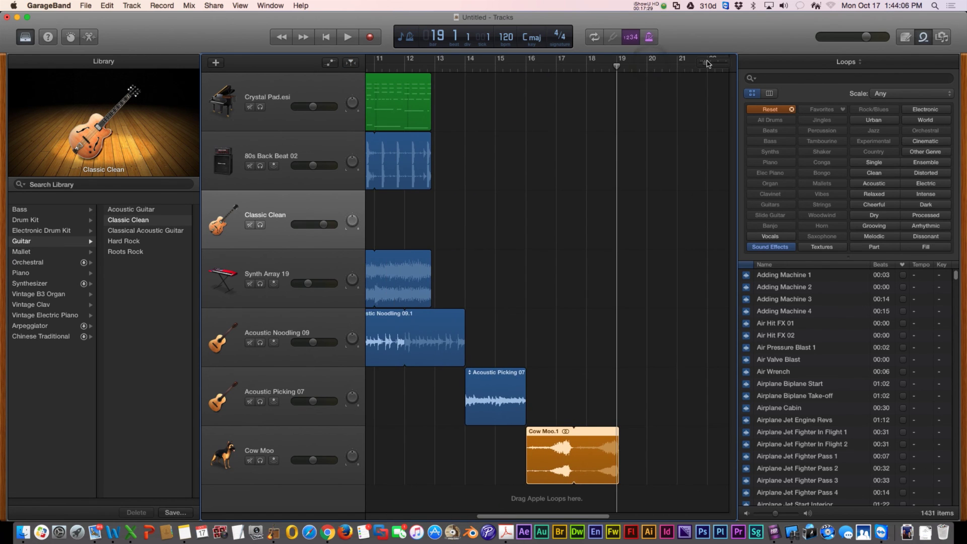
drag(706, 63, 716, 62)
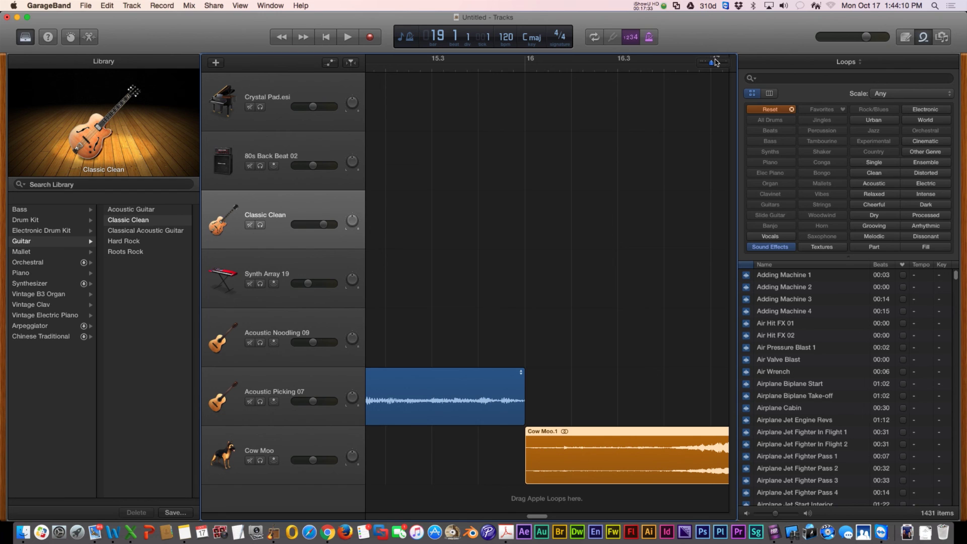
drag(583, 69, 420, 78)
key(space)
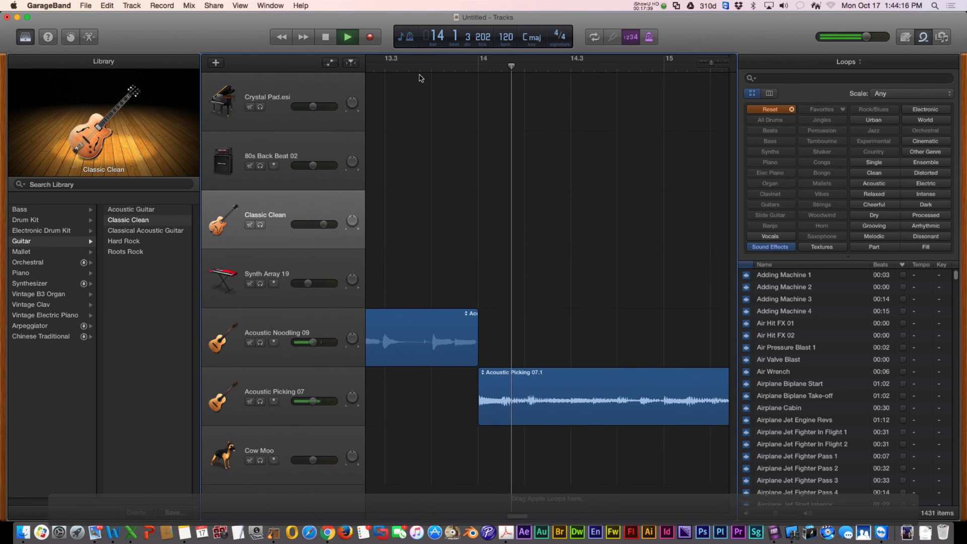
key(space)
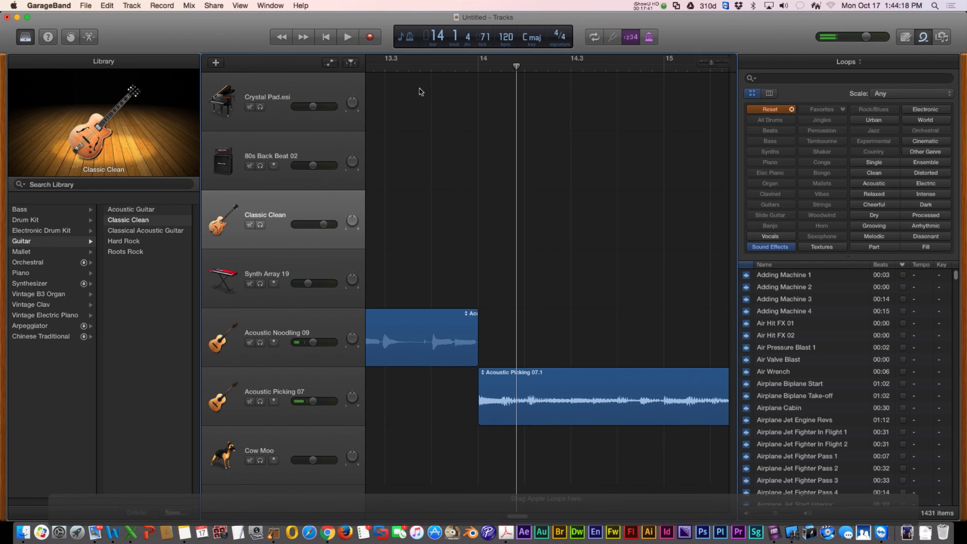